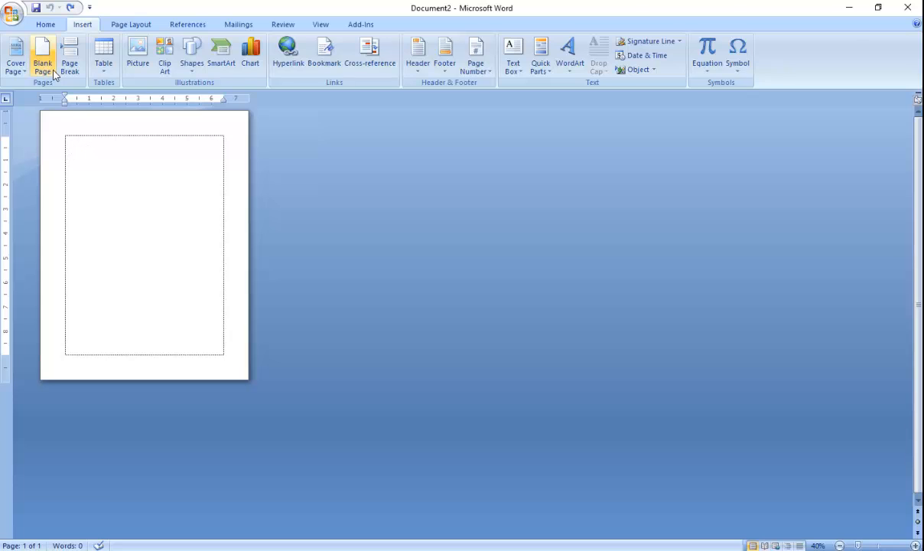
- Set the font size to 48 for the blank document
click(46, 25)
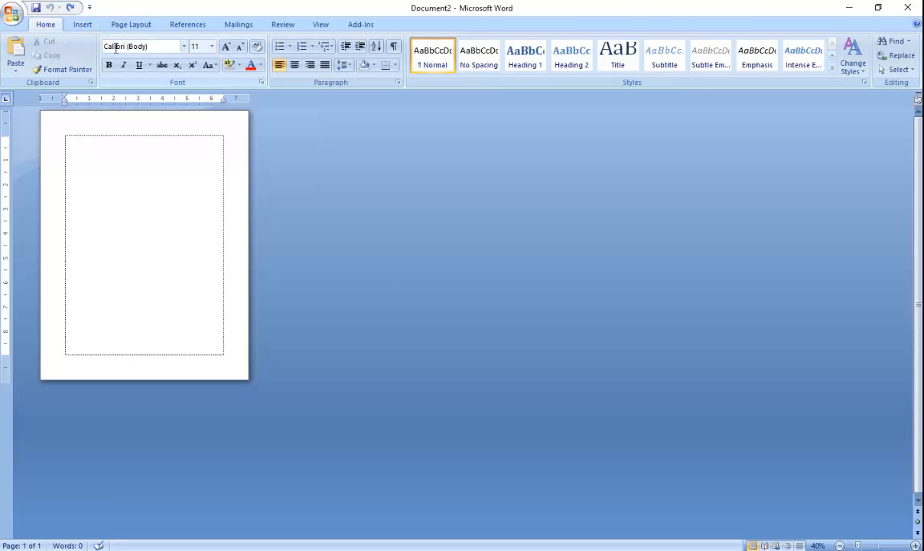
click(212, 46)
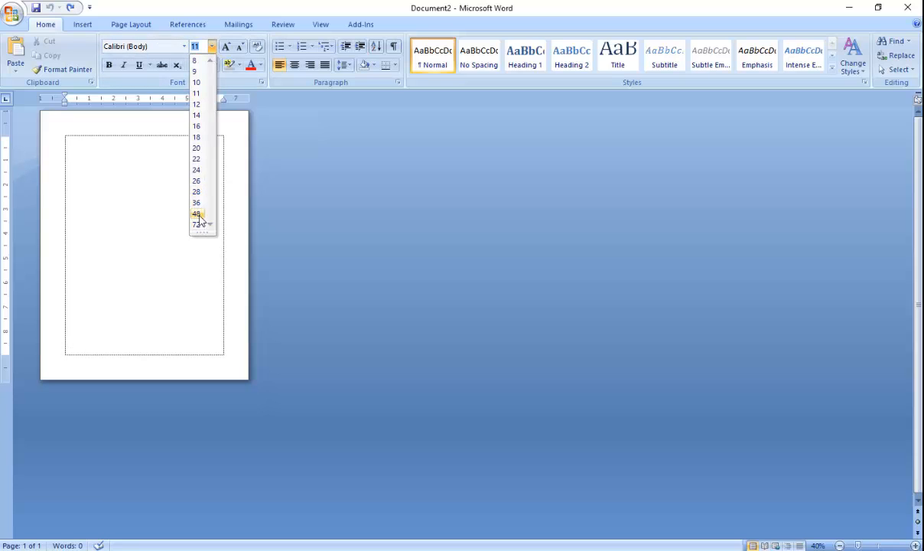
click(198, 214)
scroll(95, 159, up, 1)
scroll(95, 159, up, 3)
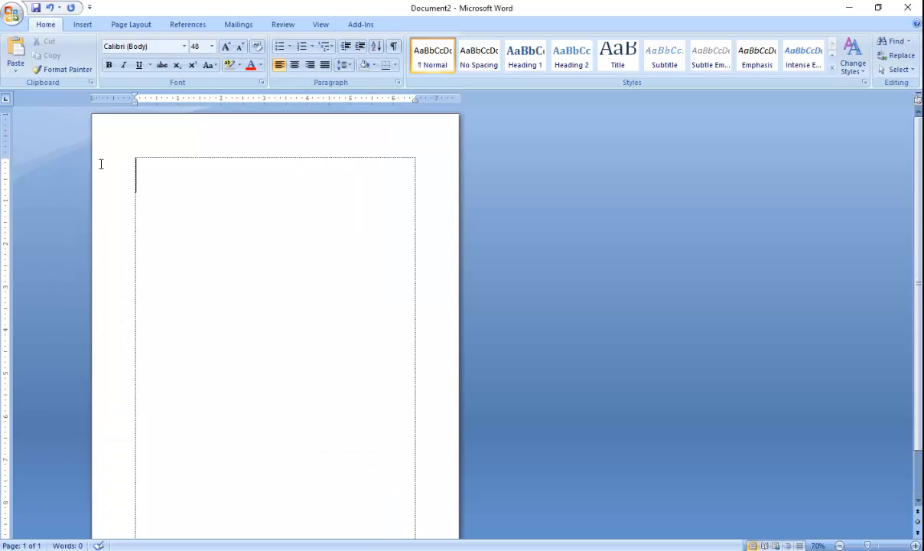
- Insert a table with 10 columns and 8 rows on the blank page
click(86, 24)
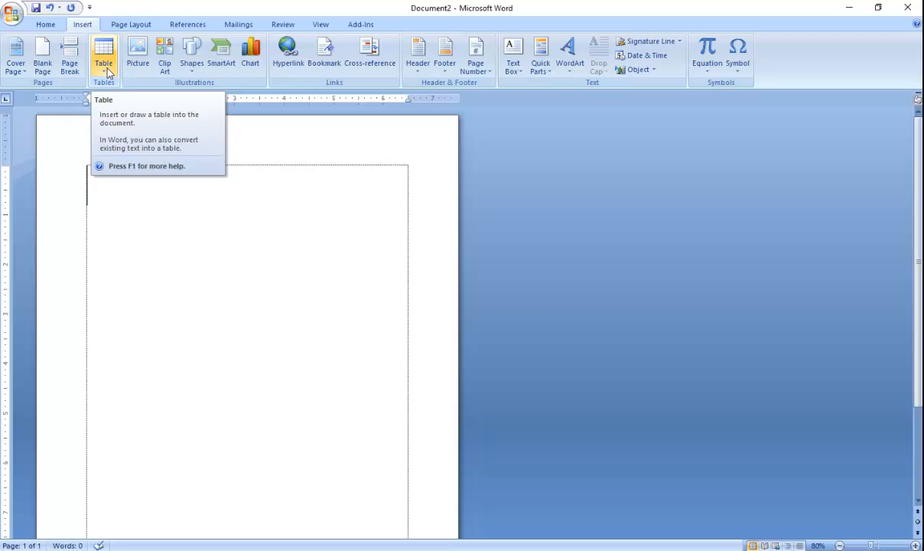
click(107, 74)
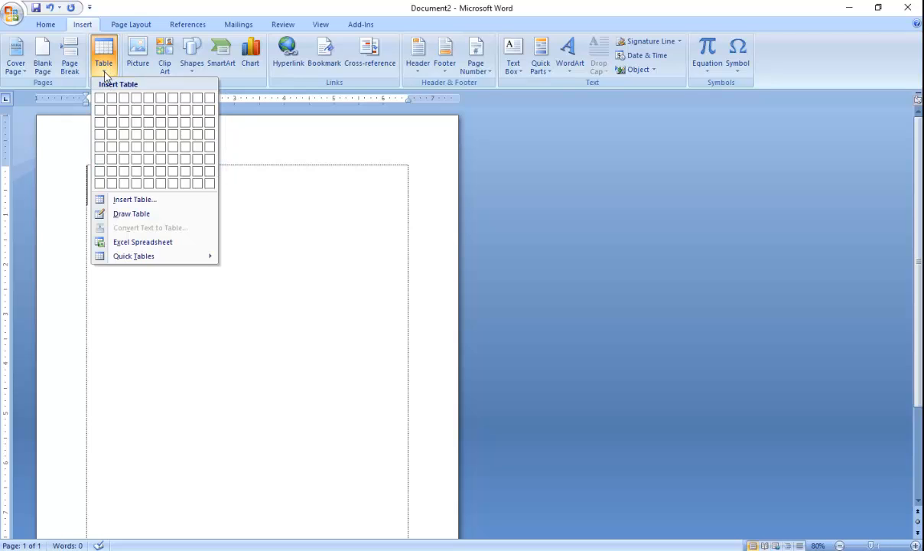
click(269, 167)
click(47, 24)
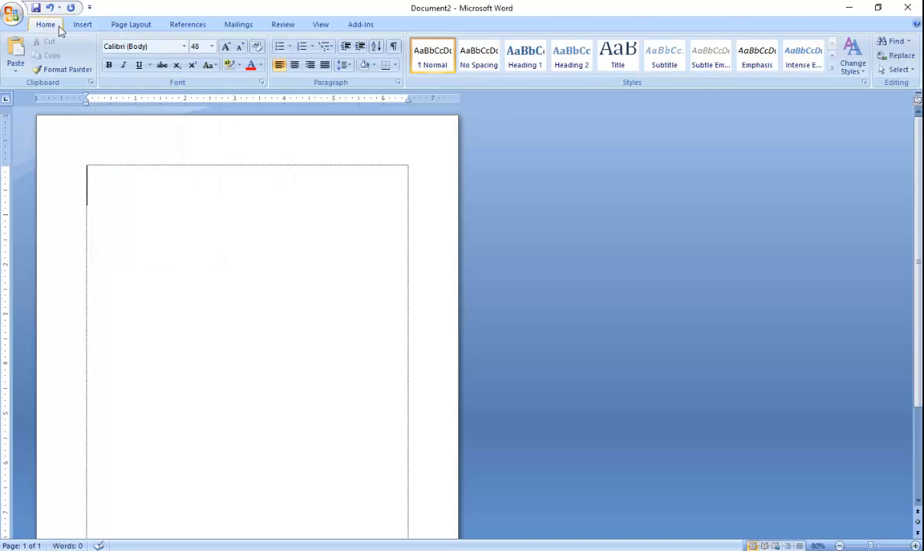
click(79, 25)
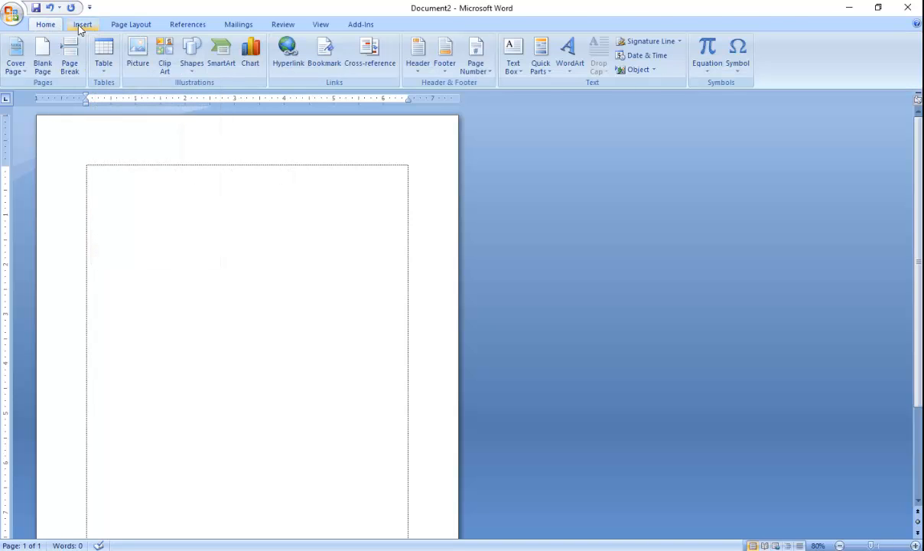
click(105, 71)
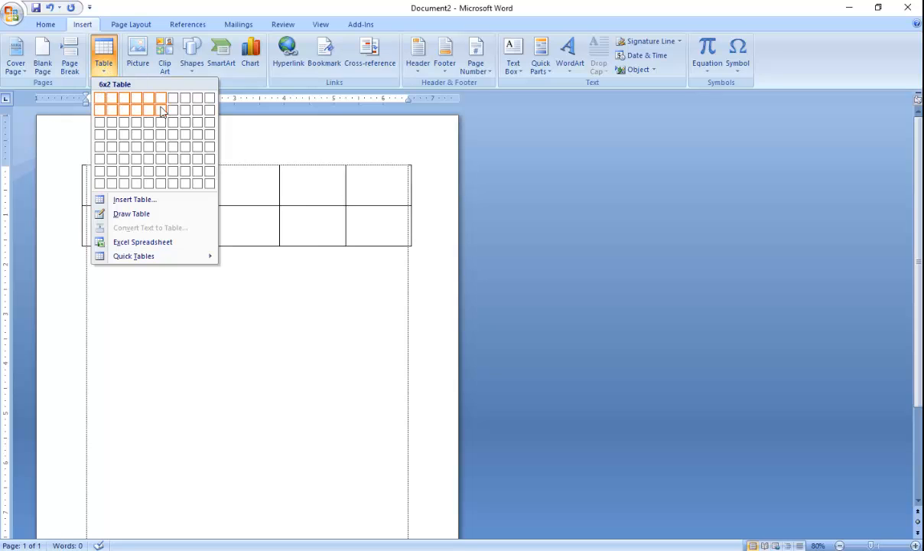
click(209, 184)
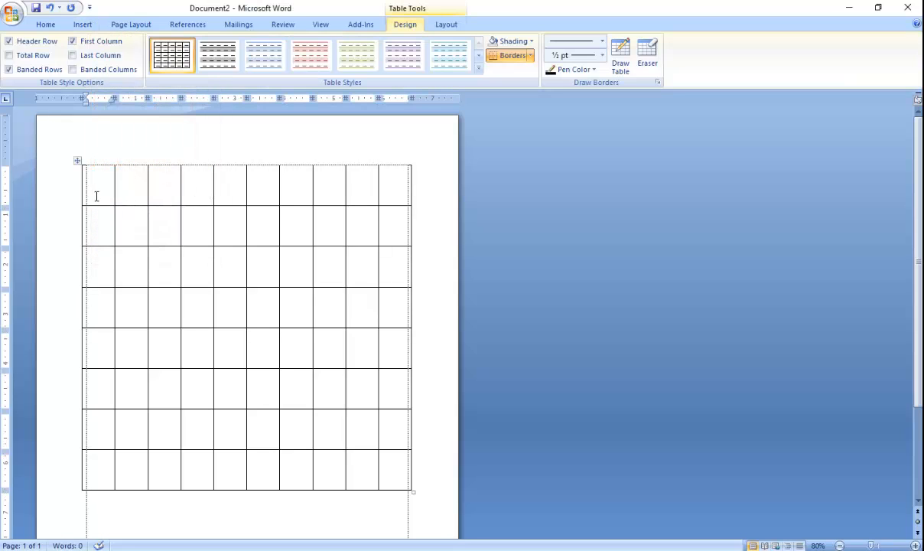
- Select the table's top row and its first columns in turn to distinguish rows from columns
drag(97, 194, 374, 194)
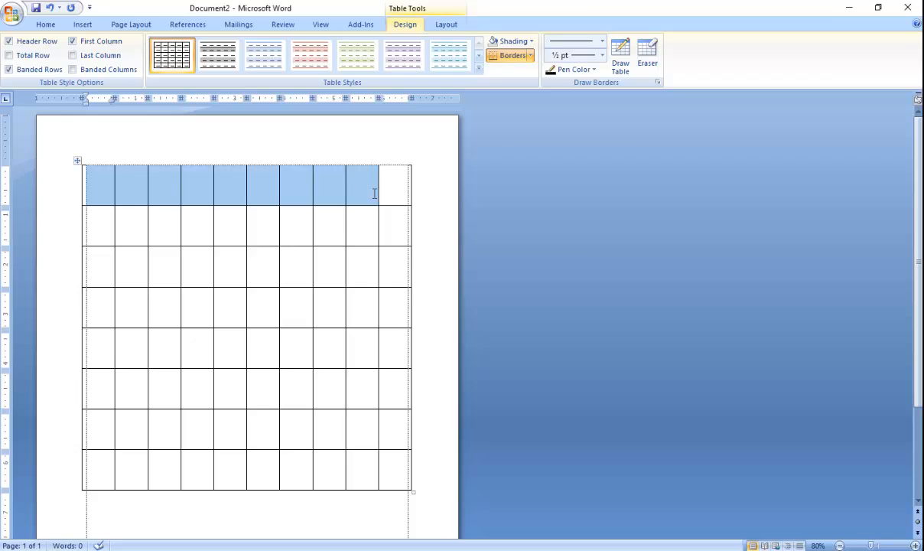
drag(115, 183, 127, 480)
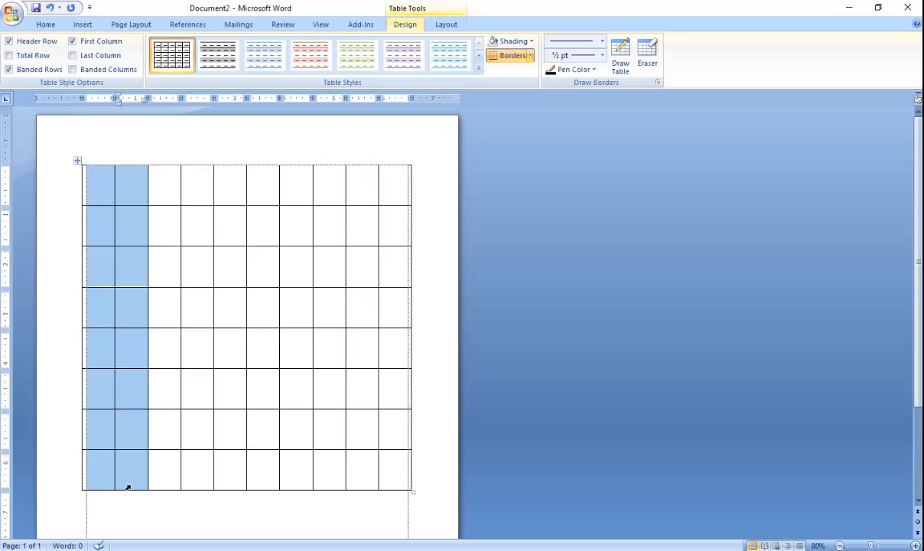
drag(100, 197, 397, 189)
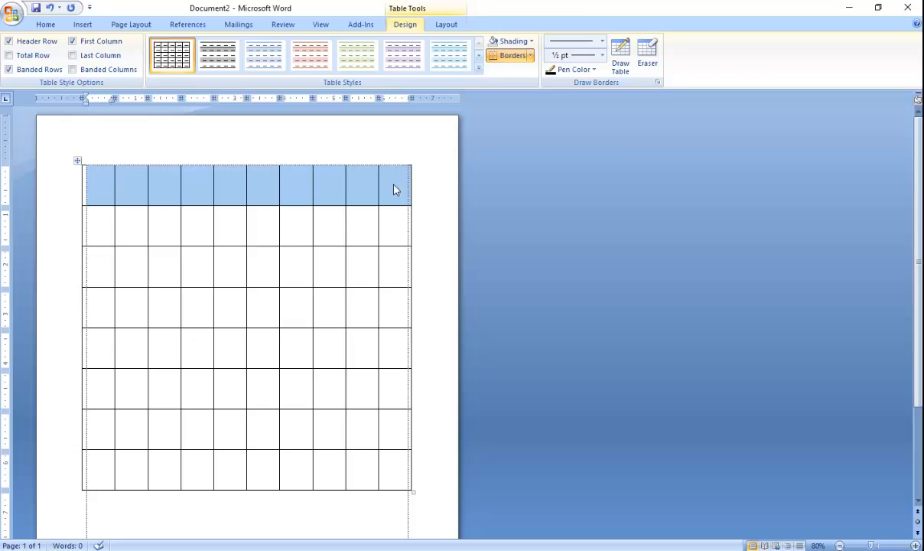
click(89, 185)
drag(92, 186, 371, 184)
click(101, 161)
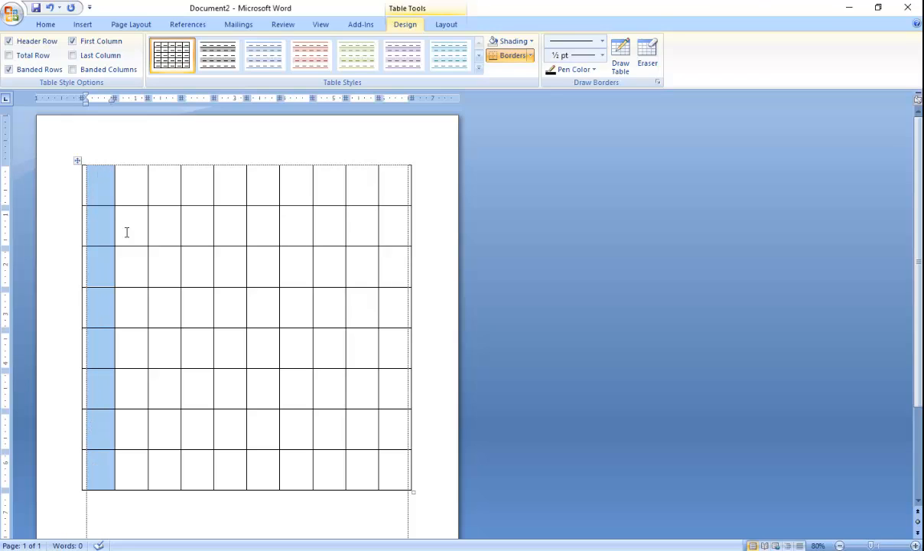
click(81, 189)
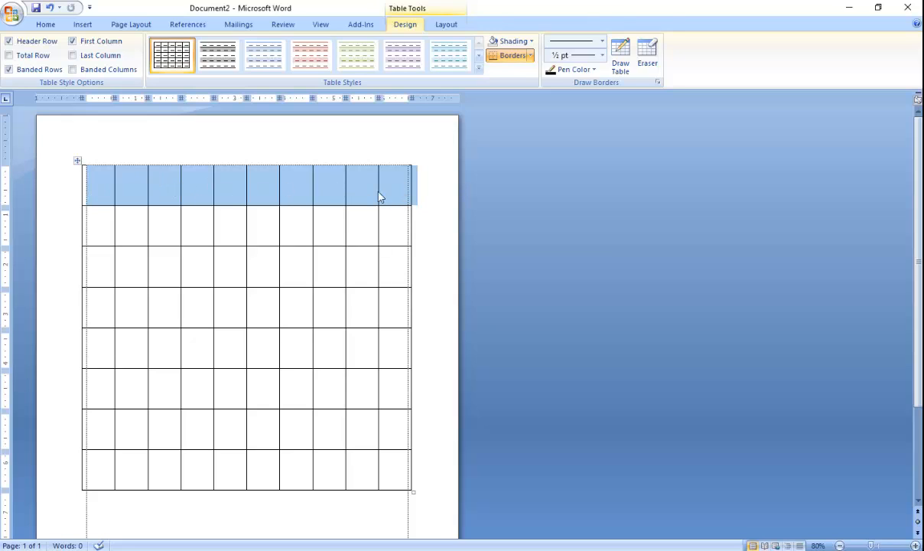
click(428, 197)
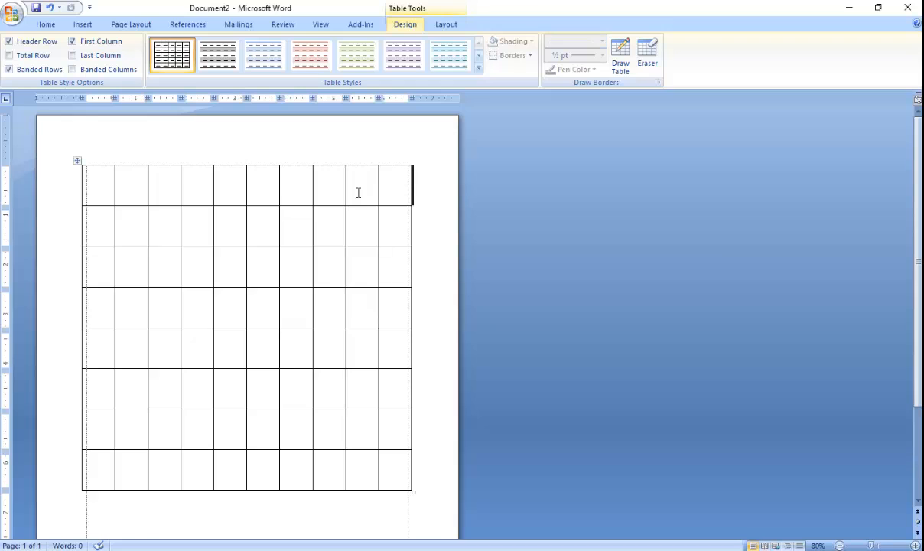
- Select individual columns across the table and place the cursor in several single cells to examine the table's structure
click(88, 191)
click(125, 168)
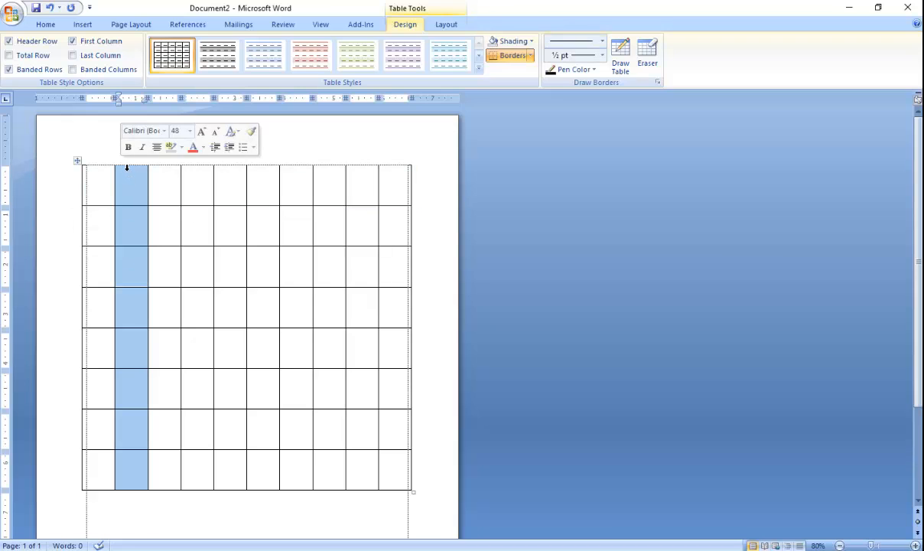
click(165, 168)
click(262, 167)
click(340, 179)
click(362, 197)
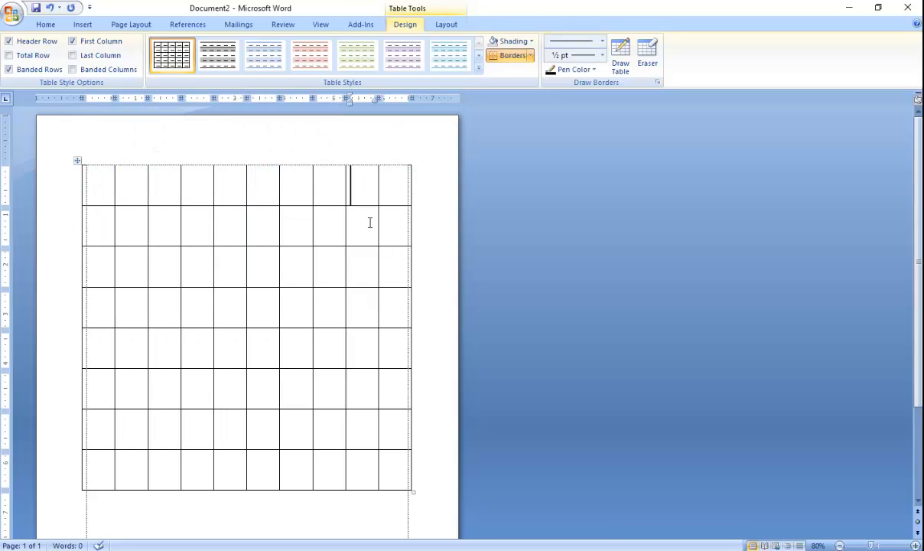
click(370, 225)
click(359, 276)
click(224, 310)
click(170, 264)
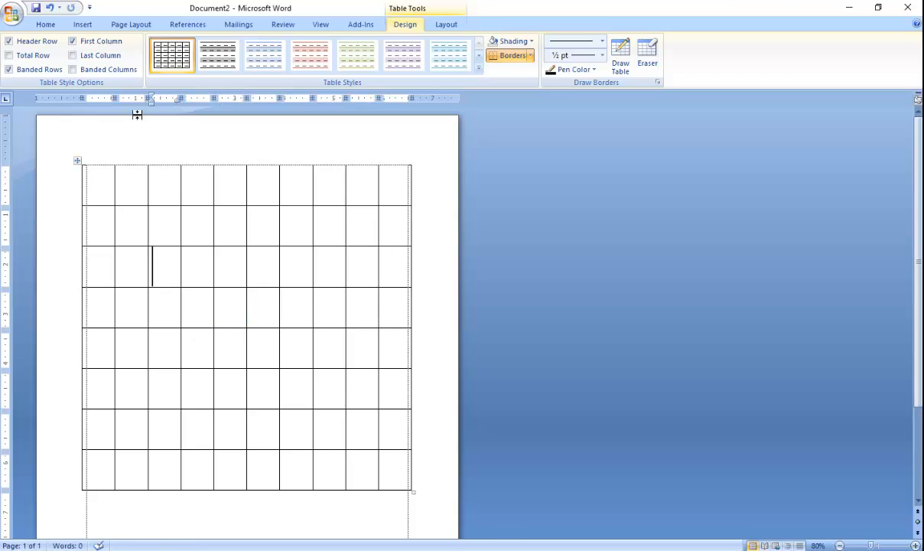
- Undo the table insertion and redo it
key(ctrl+z)
key(ctrl+z)
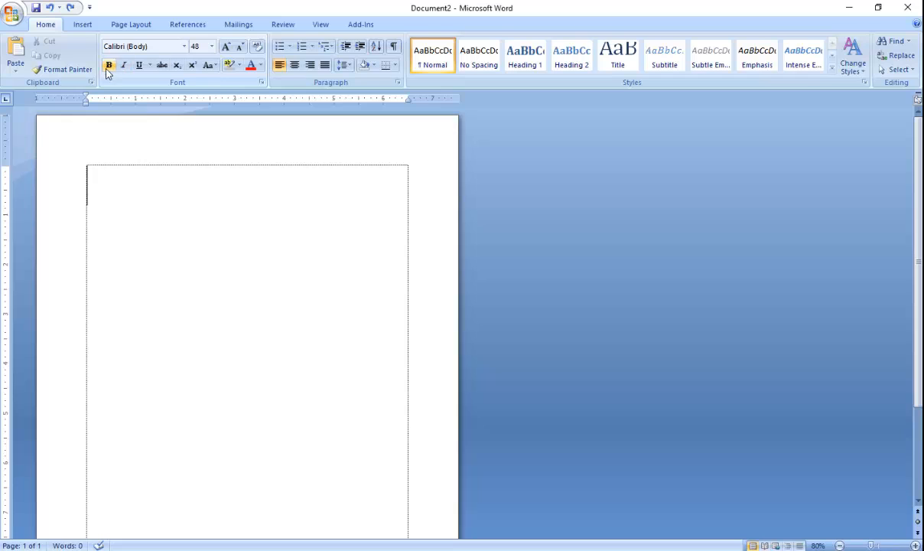
key(ctrl+y)
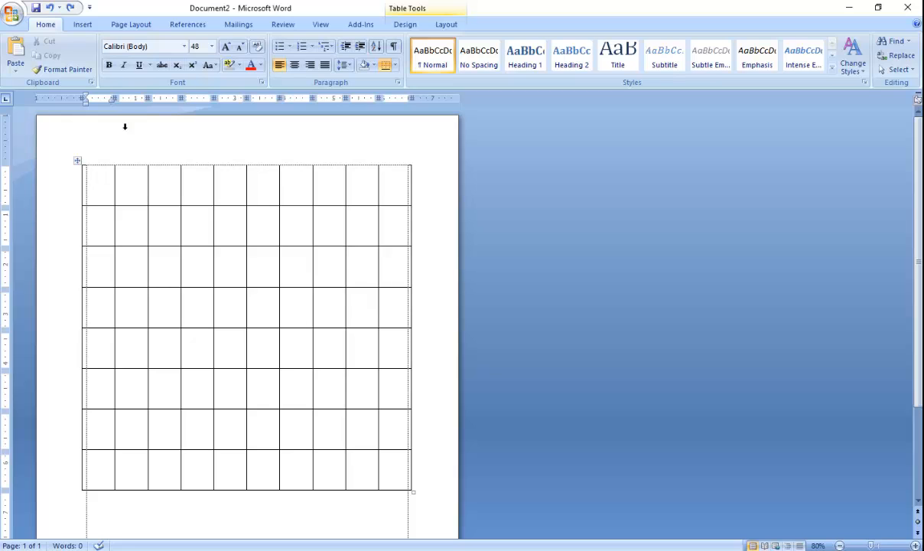
- Highlight the table's top row, its first column and the remaining columns to review the row and column layout
drag(99, 191, 402, 194)
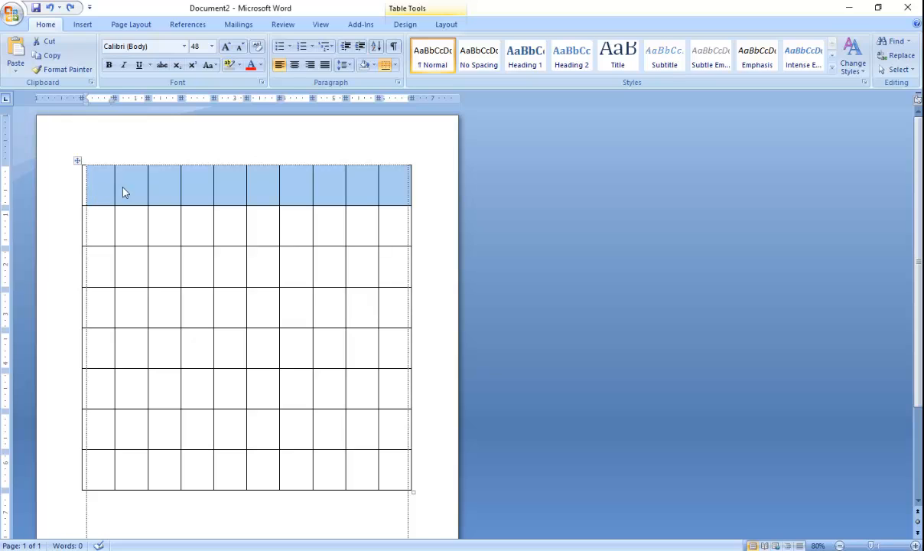
click(100, 161)
drag(114, 162, 432, 467)
click(406, 160)
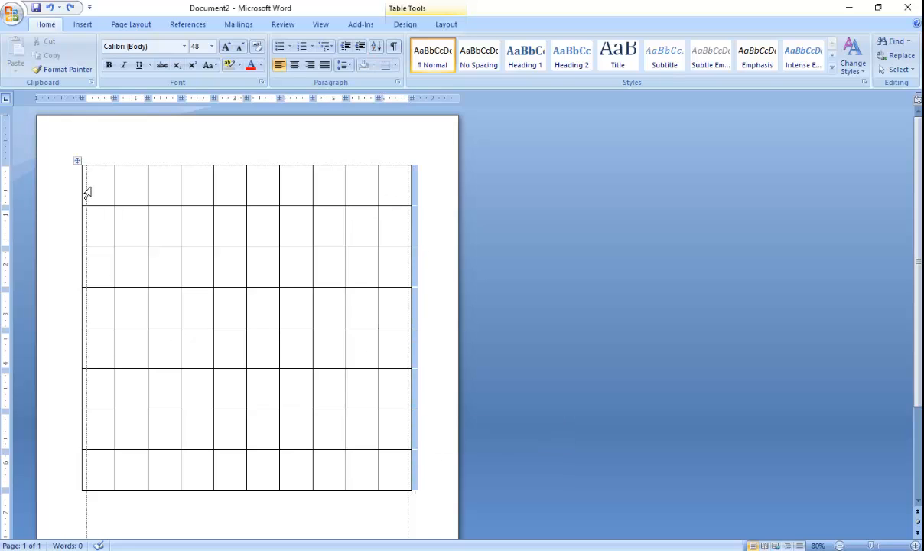
- Select the whole 10-column table and delete it from the page
drag(88, 193, 97, 468)
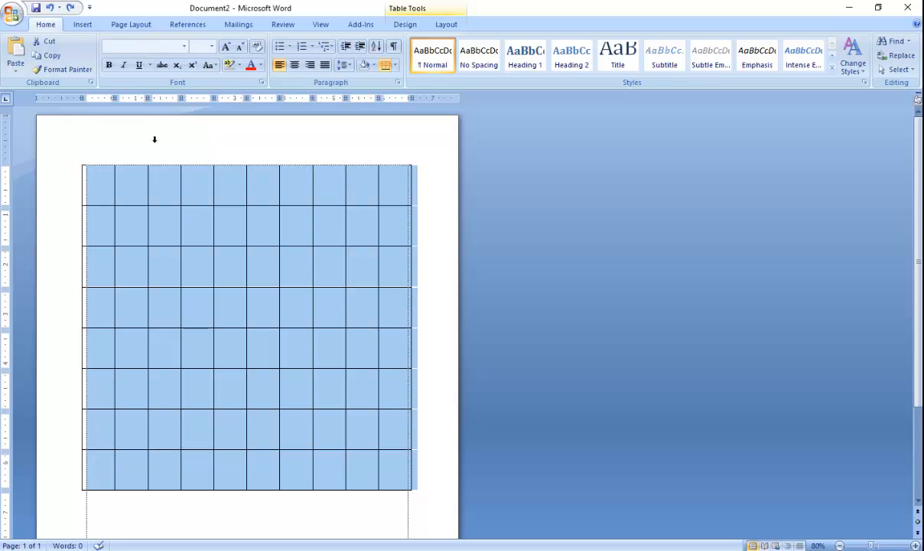
click(81, 25)
click(103, 63)
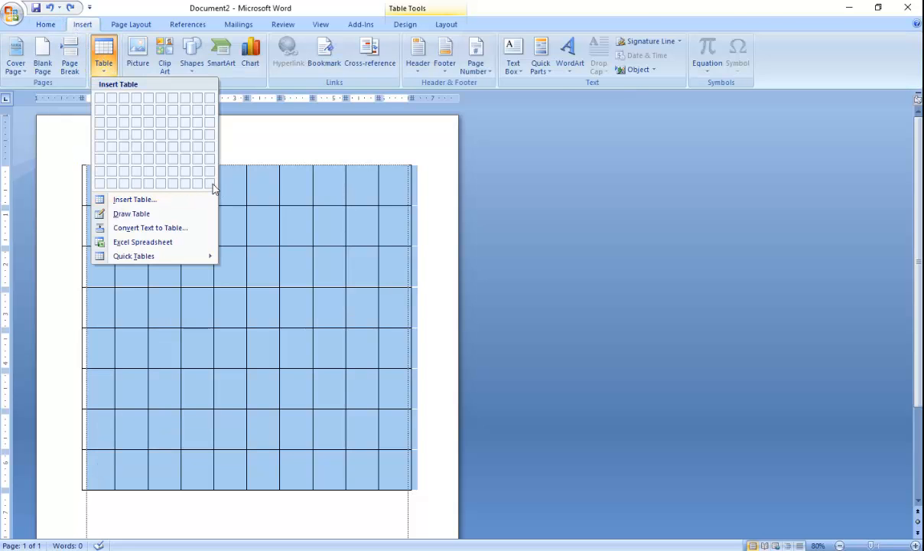
click(327, 214)
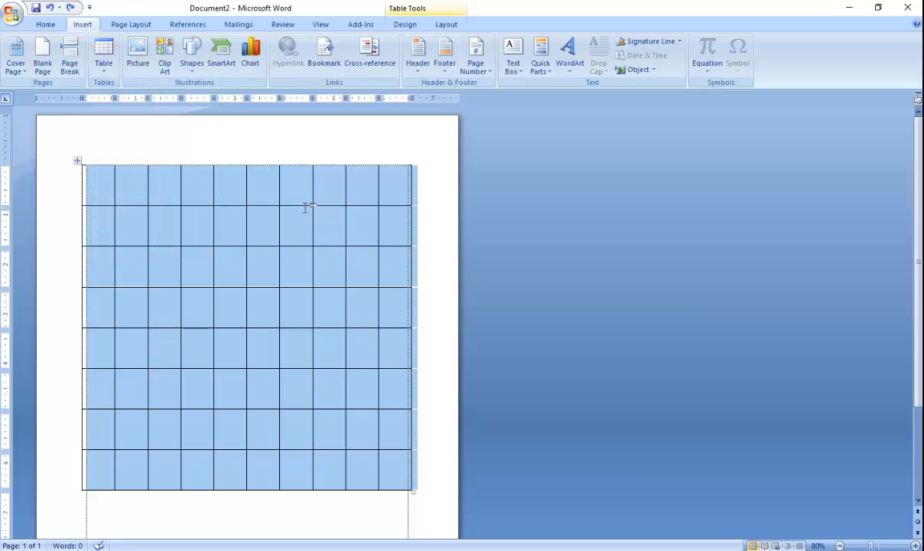
key(BackSpace)
- Insert a new table with 10 columns and 8 rows on the emptied page
click(102, 61)
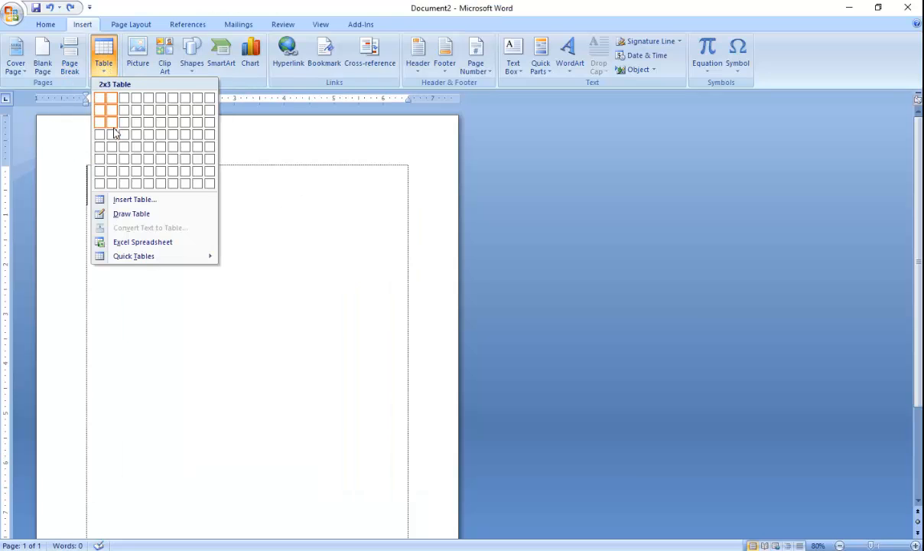
click(212, 185)
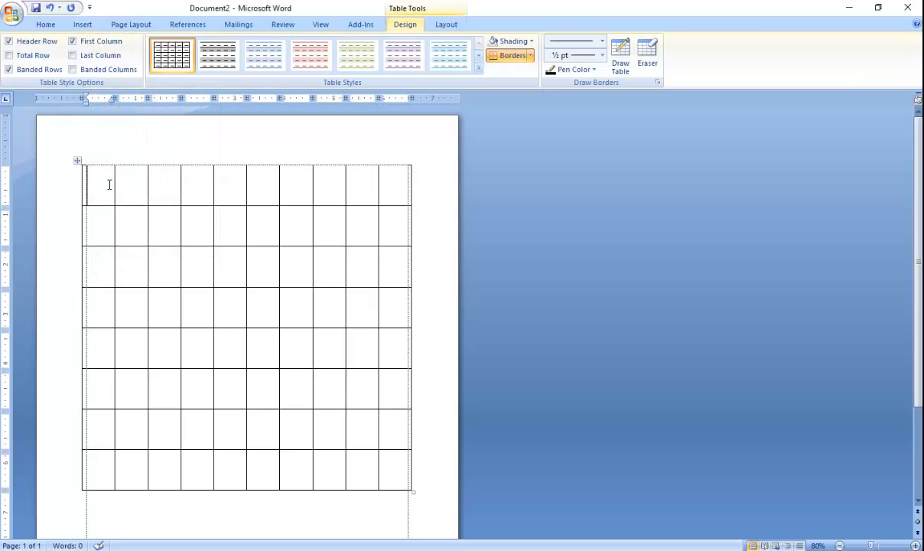
- Look over the new 10x8 table, select it entirely and delete it
scroll(113, 182, down, 5)
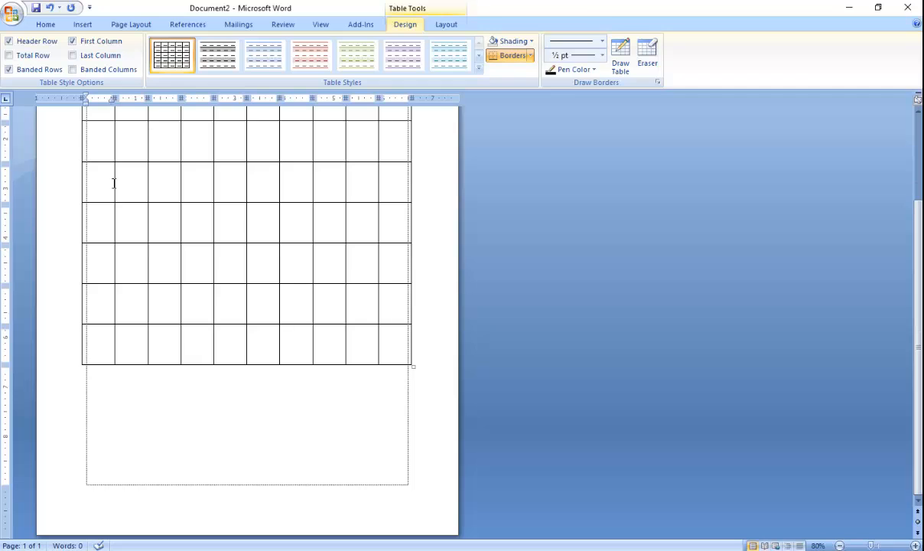
scroll(113, 183, up, 4)
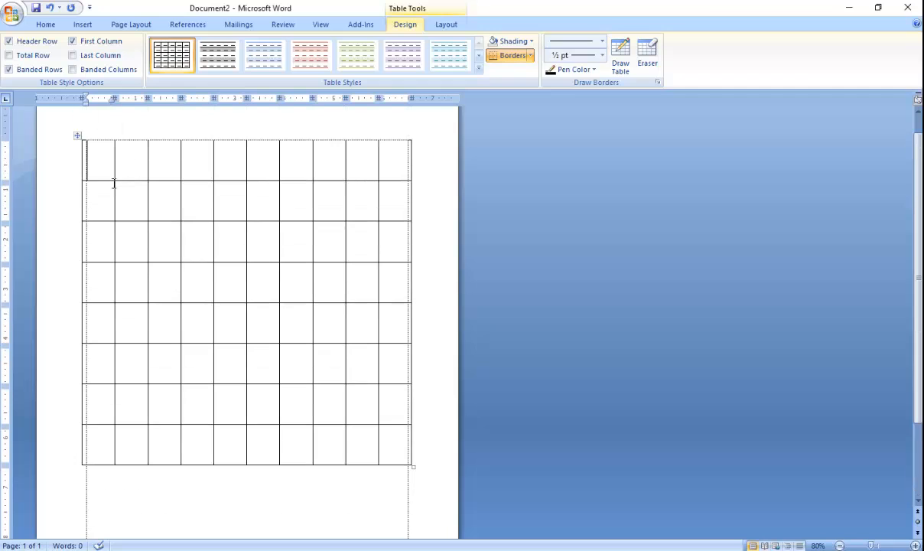
click(77, 137)
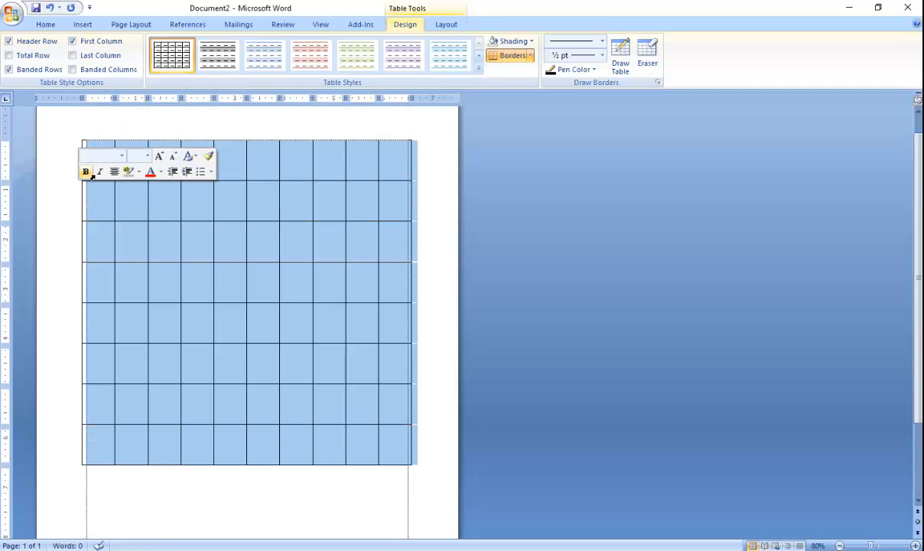
key(BackSpace)
- Insert a table with 5 columns and 8 rows
click(93, 24)
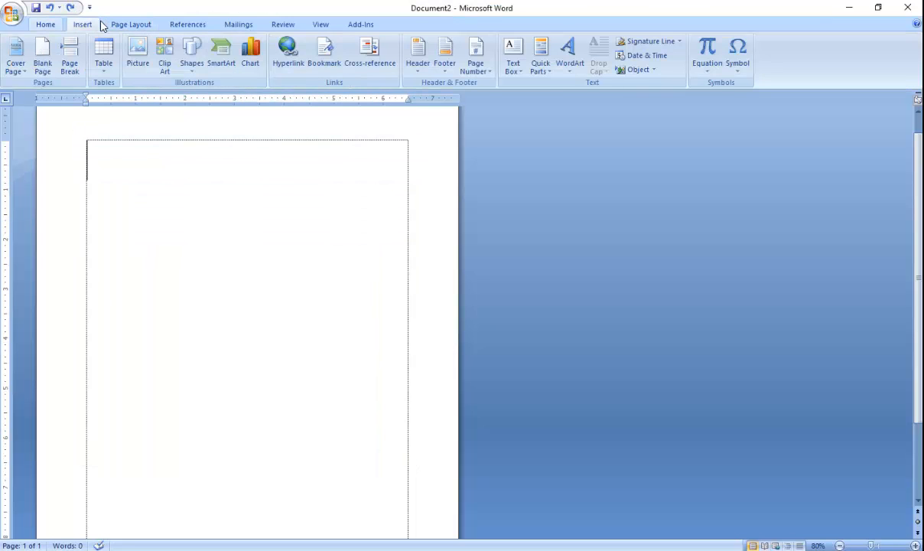
click(110, 55)
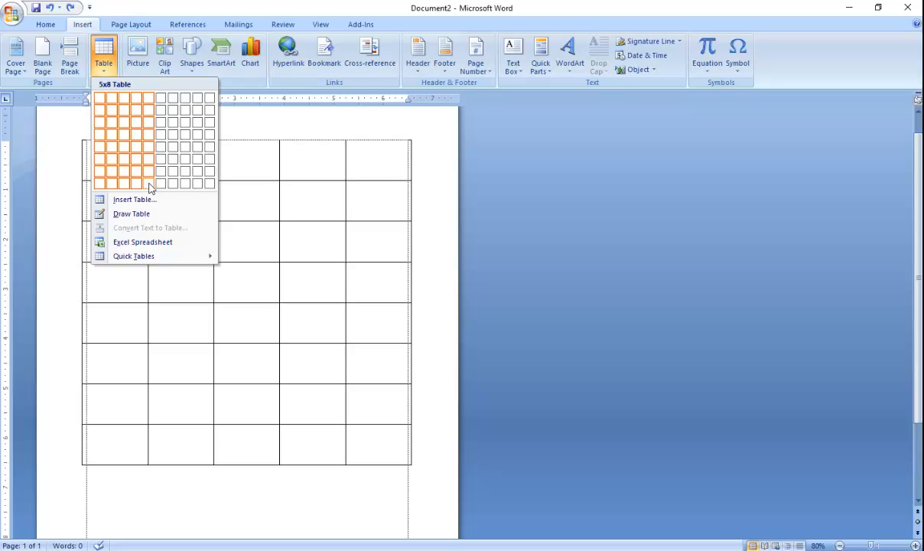
click(151, 187)
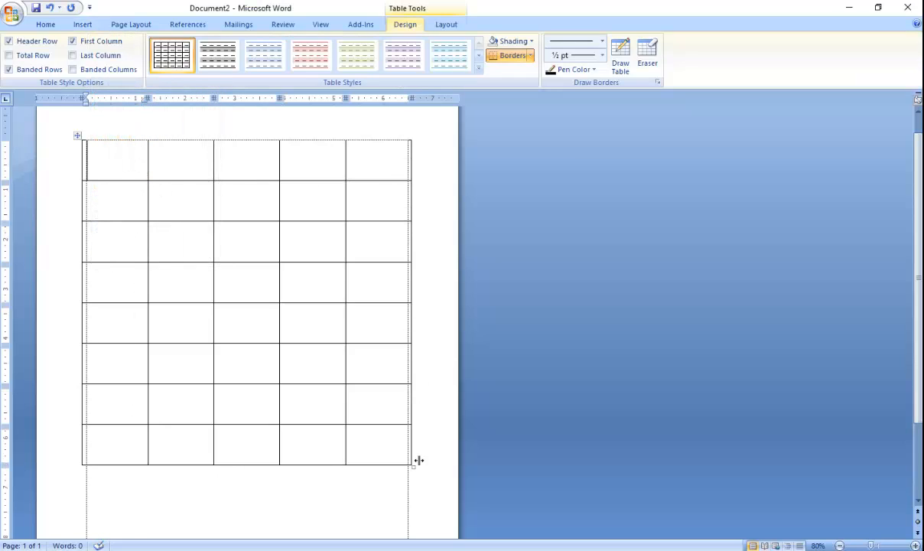
- Add a new row at the end of the table, starting from the last cell of the bottom row
click(391, 454)
scroll(367, 438, down, 2)
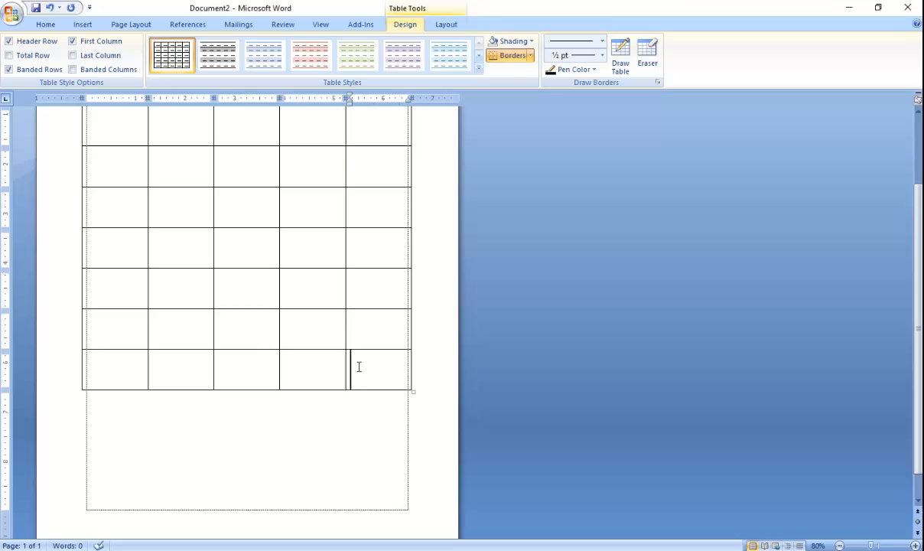
key(Tab)
key(Tab)
key(Tab)
key(Tab)
key(Tab)
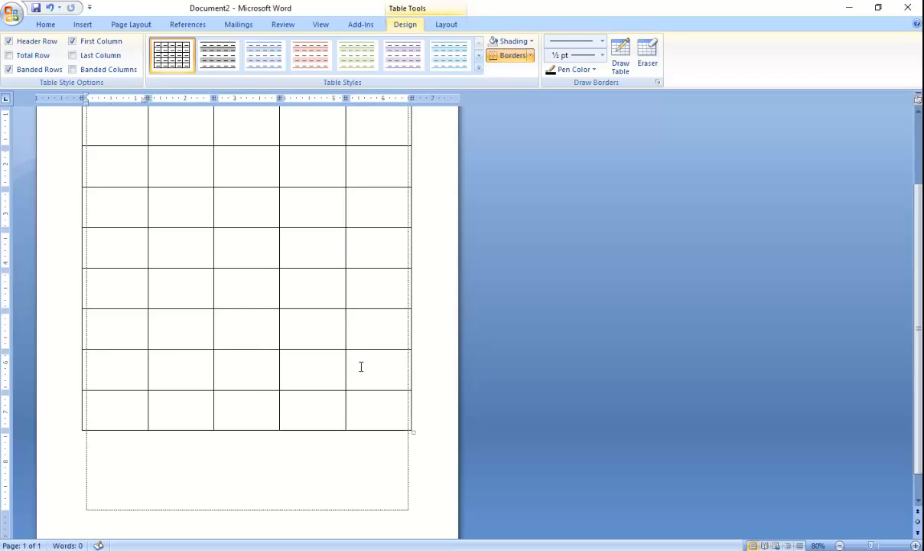
- Keep adding rows at the end of the table until it fills most of the second page
key(Tab)
key(Tab)
key(Tab)
key(Tab)
key(Tab)
key(Tab)
key(Tab)
key(Tab)
key(Tab)
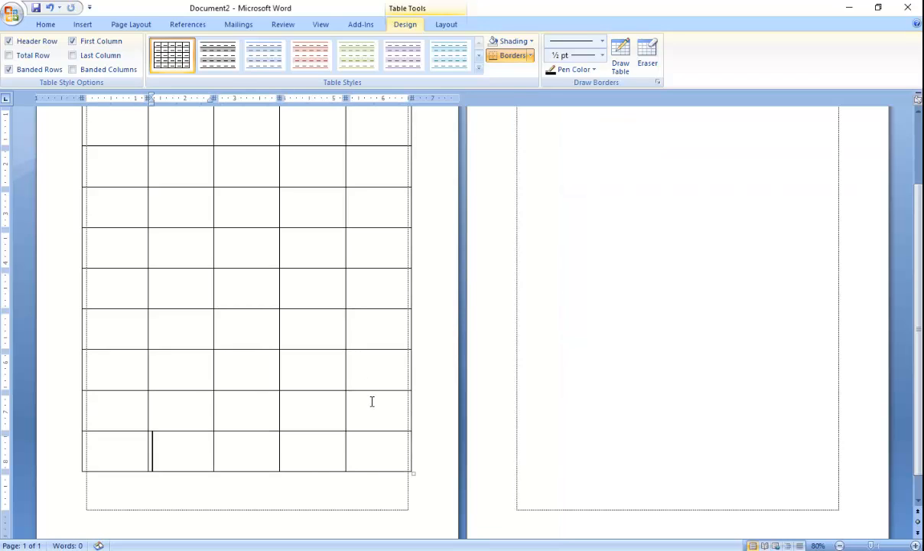
key(Tab)
key(Tab)
key(Tab)
key(Tab)
key(Tab)
key(Tab)
key(Tab)
key(Tab)
key(Tab)
key(Tab)
key(Tab)
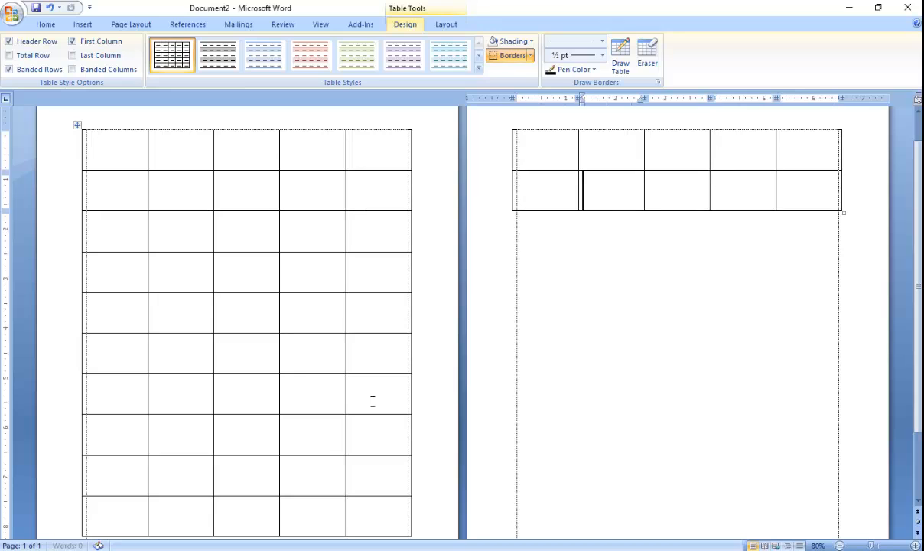
key(Tab)
key(Tab)
key(Tab)
key(Tab)
key(Tab)
key(Tab)
key(Tab)
key(Tab)
key(Tab)
key(Tab)
key(Tab)
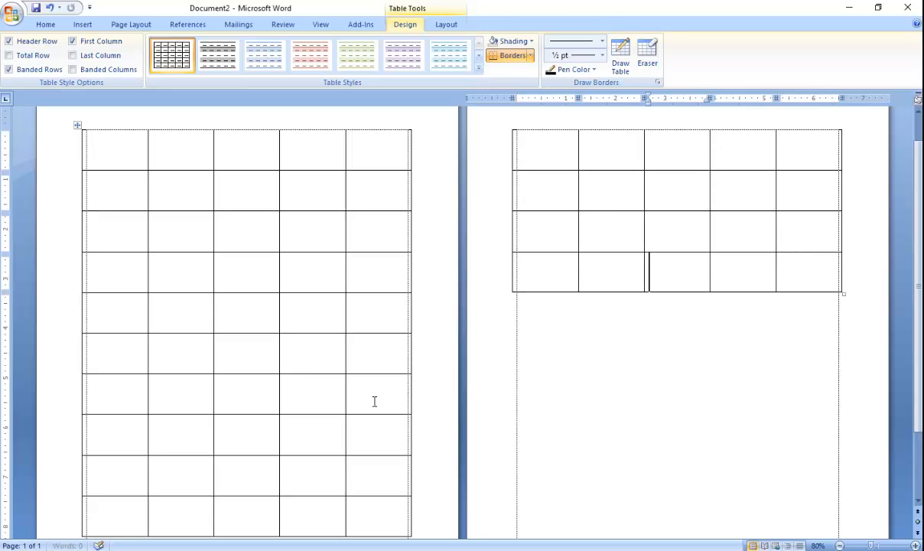
key(Tab)
key(Tab)
key(Tab)
key(Tab)
key(Tab)
key(Tab)
key(Tab)
key(Tab)
key(Tab)
key(Tab)
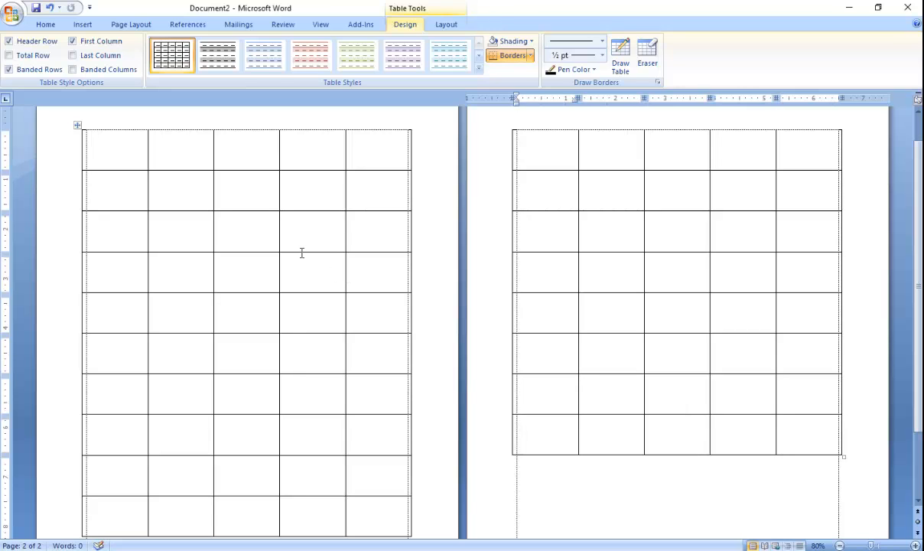
- Undo the added rows and the table insertion until the page is empty
key(ctrl+z)
key(ctrl+z)
key(ctrl+z)
key(ctrl+z)
key(ctrl+z)
key(ctrl+z)
key(ctrl+z)
key(ctrl+z)
key(ctrl+z)
key(ctrl+z)
key(ctrl+z)
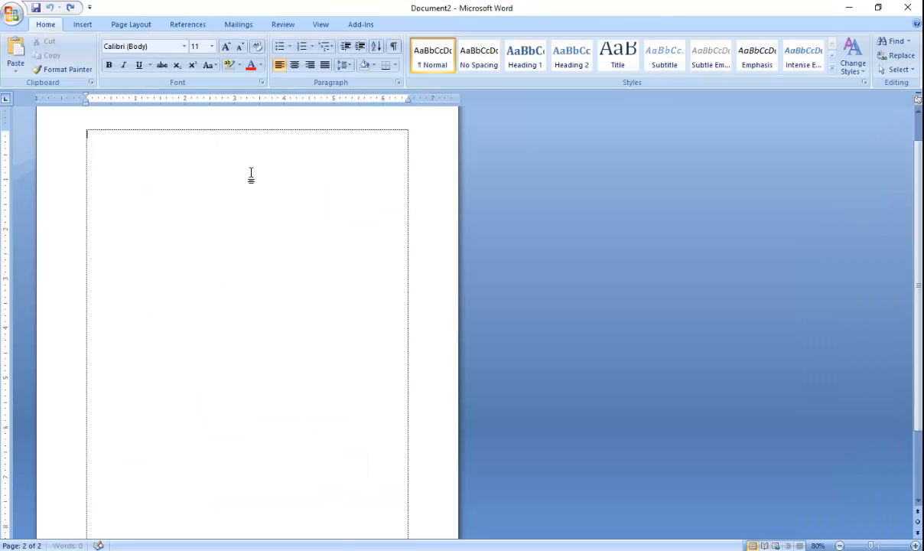
- Set the font size to 48 and insert a table with 5 columns and 13 rows by specifying its dimensions
click(212, 46)
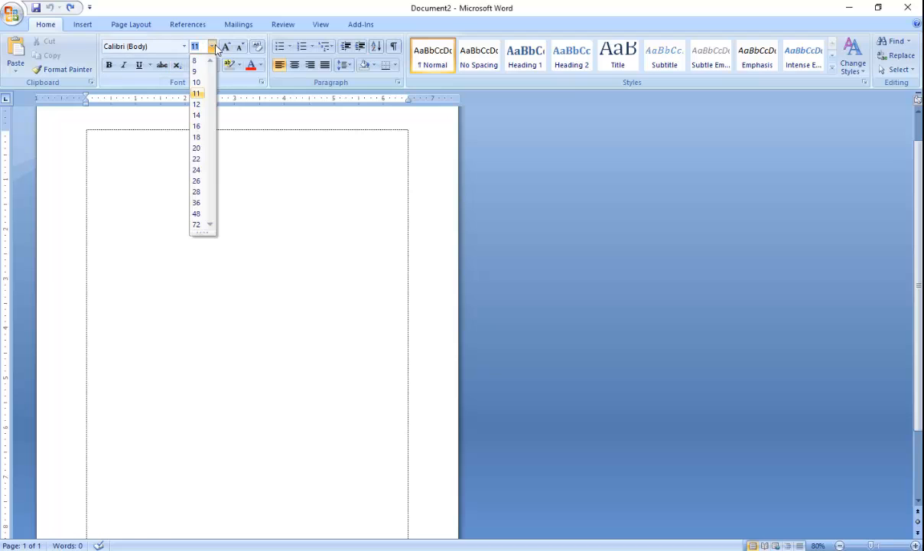
click(197, 214)
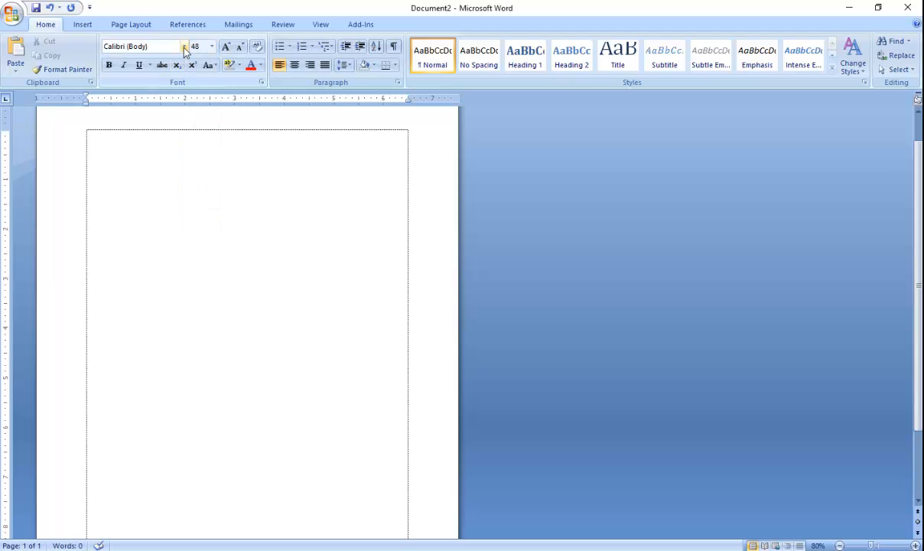
click(83, 24)
click(103, 57)
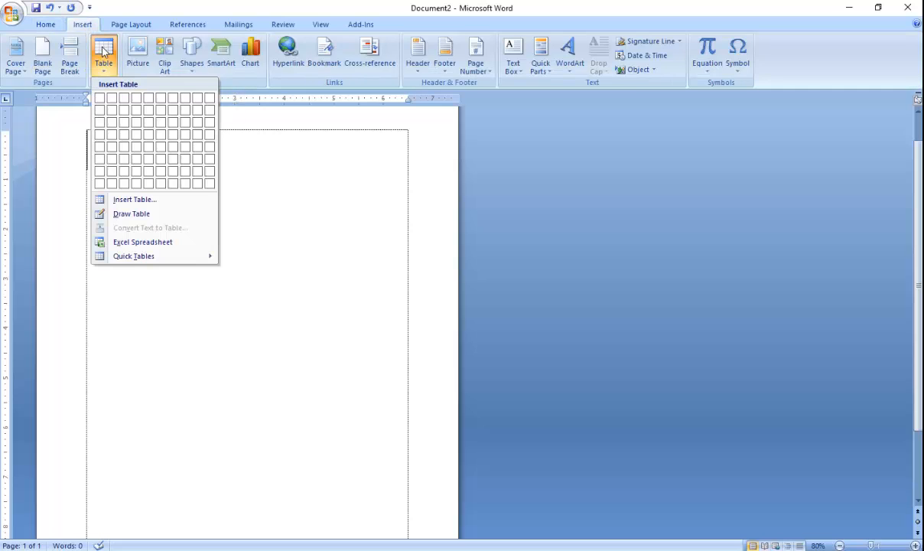
click(149, 200)
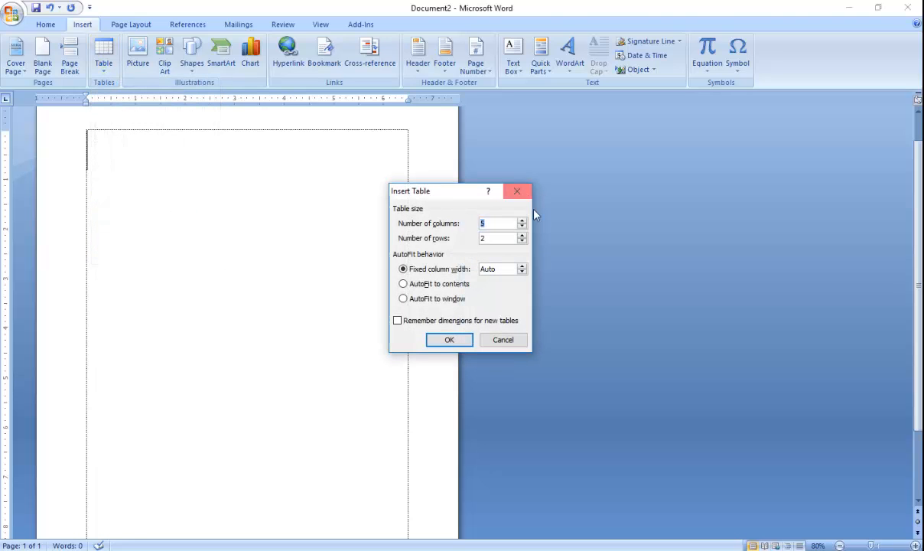
drag(456, 185, 335, 141)
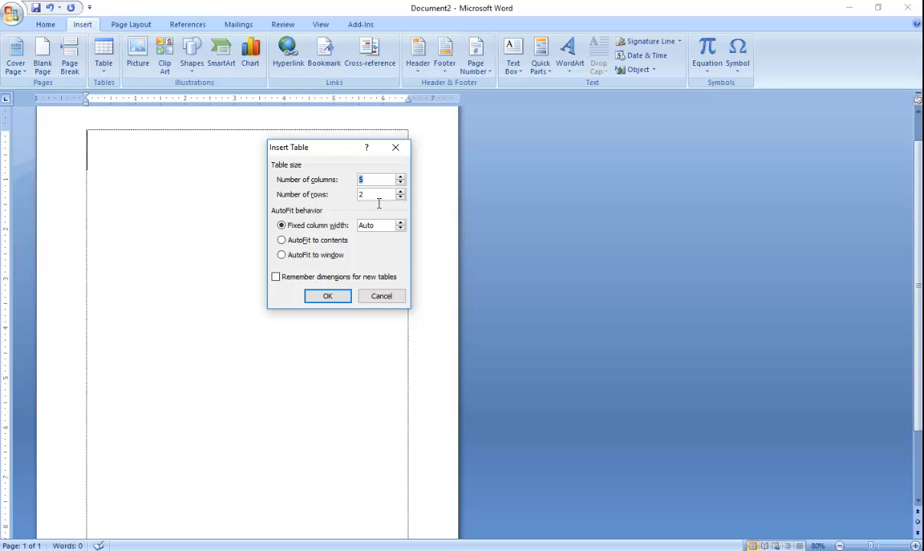
key(Tab)
text(3)
click(329, 296)
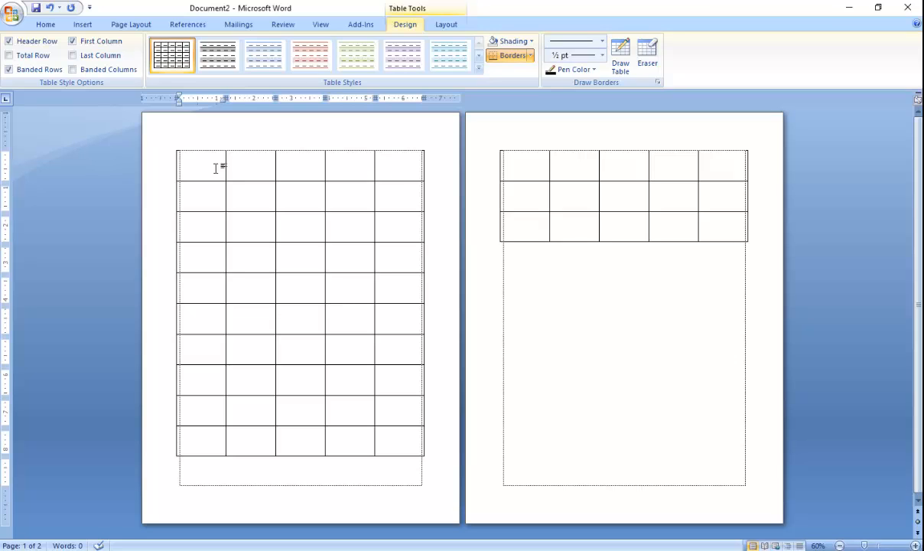
- Number the five cells of the first row 1 to 5, and clear the contents of the whole table
text(1)
key(Tab)
text(2)
key(Tab)
text(3)
key(Tab)
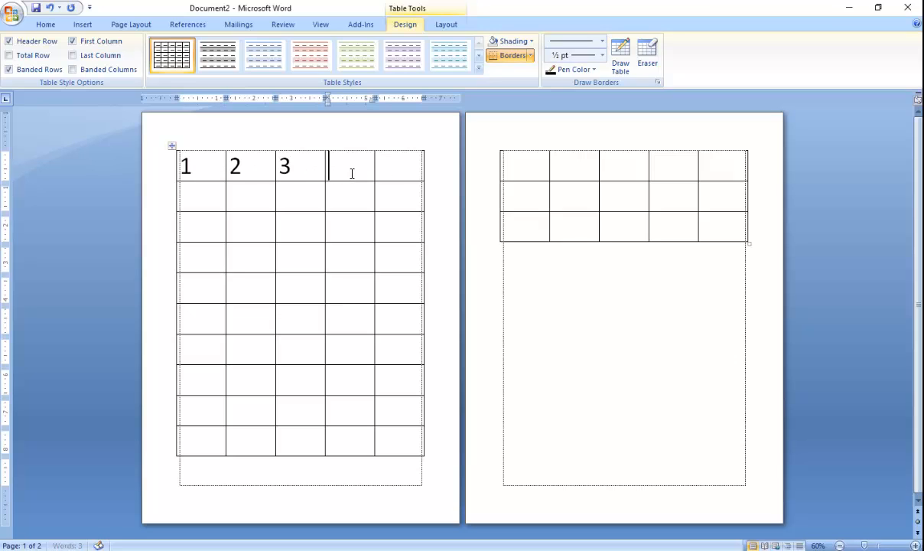
text(4)
key(Tab)
text(5)
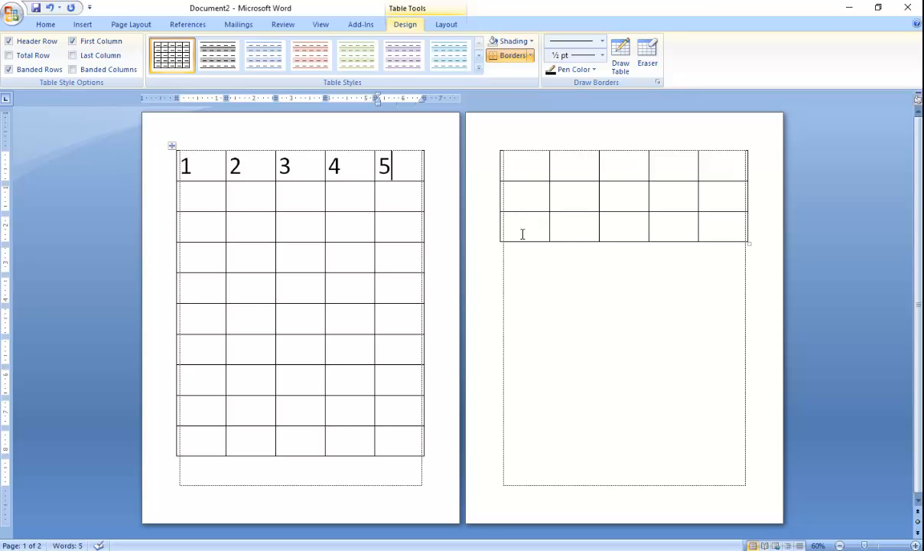
click(172, 146)
key(Delete)
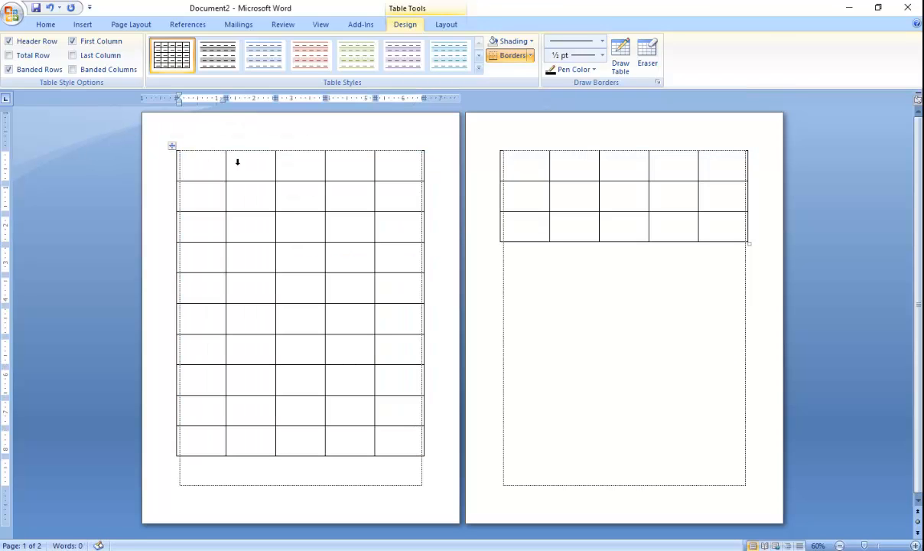
- Undo the cell entries and the insertion of the 5-column table until the page is empty
key(ctrl+z)
key(ctrl+z)
key(ctrl+z)
key(ctrl+z)
key(ctrl+z)
key(ctrl+z)
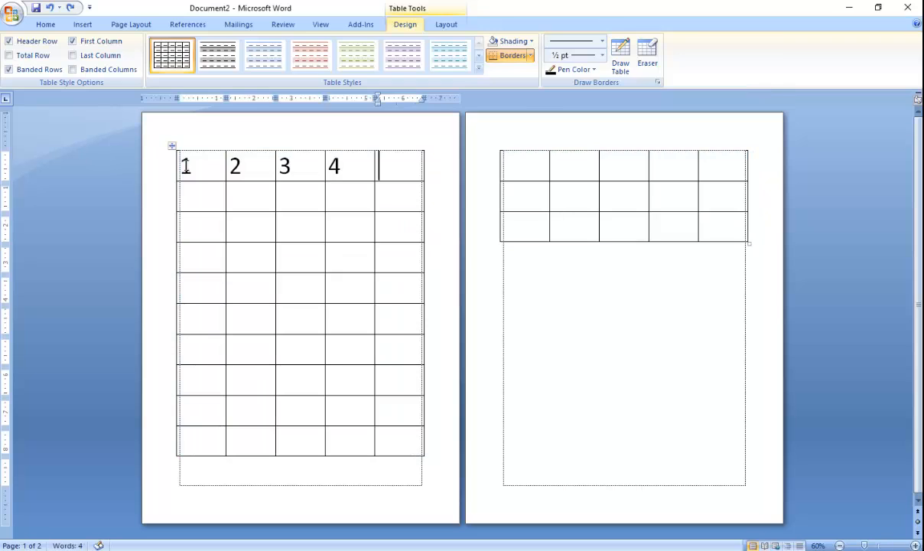
key(ctrl+z)
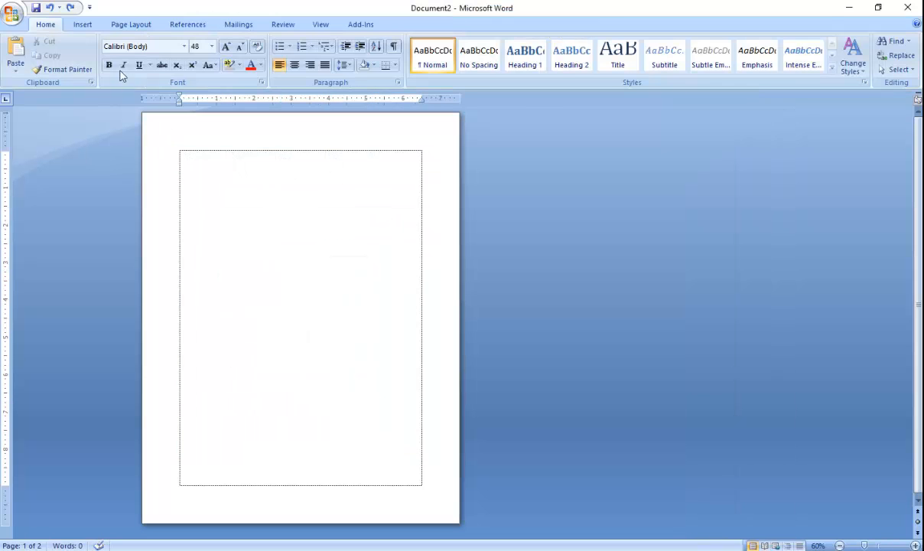
- Draw a table outline by hand on the page, about 5.8 inches wide and covering most of its height
click(87, 26)
click(103, 55)
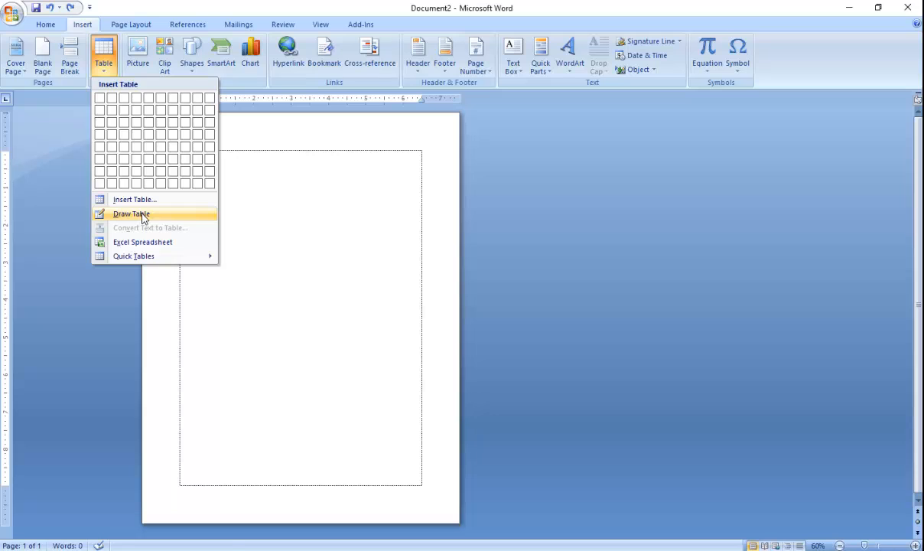
click(137, 214)
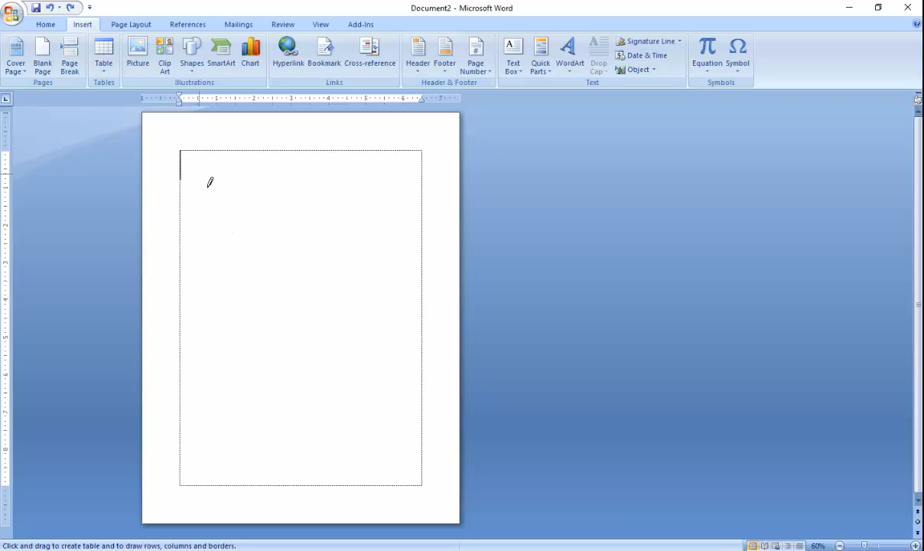
mouse_move(197, 170)
mouse_down()
mouse_move(268, 184)
mouse_move(343, 220)
mouse_move(409, 444)
mouse_move(406, 436)
mouse_up()
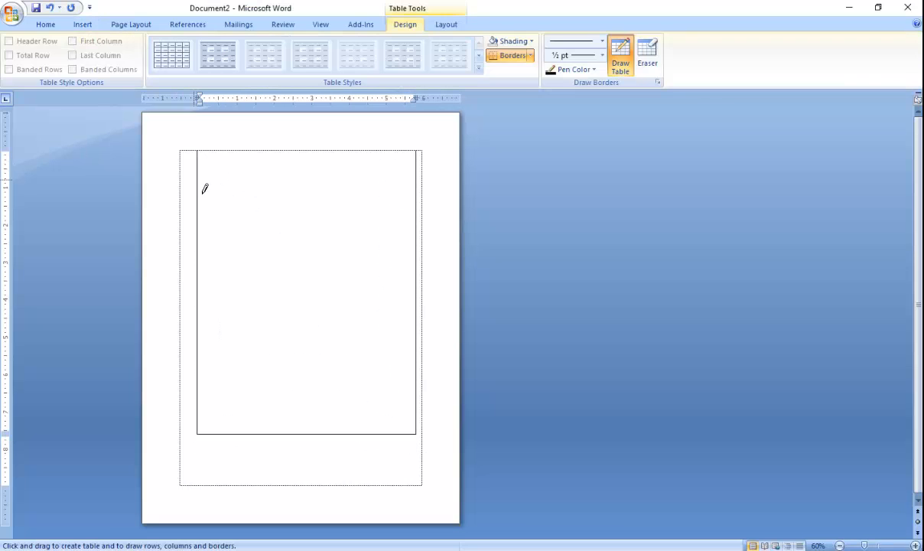
- Draw six horizontal lines across the outline to divide it into seven rows
drag(207, 179, 374, 183)
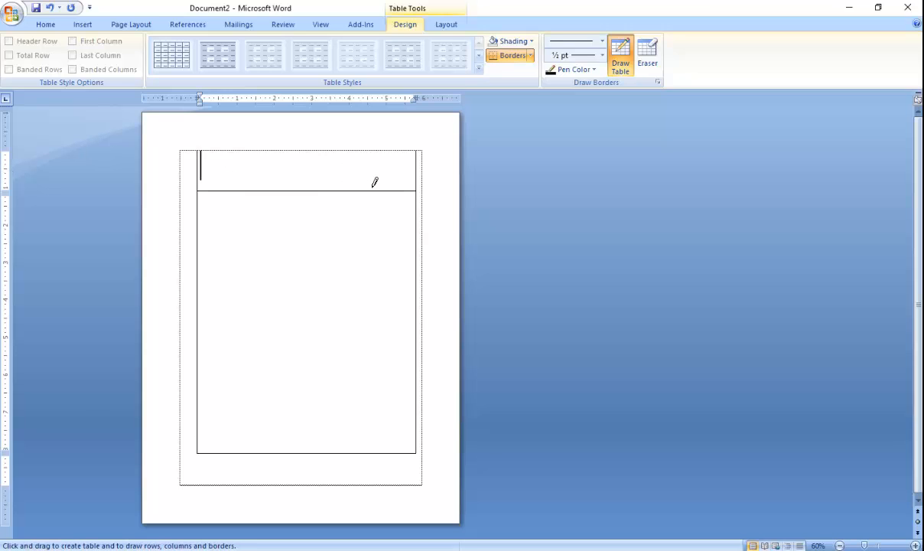
drag(208, 233, 375, 233)
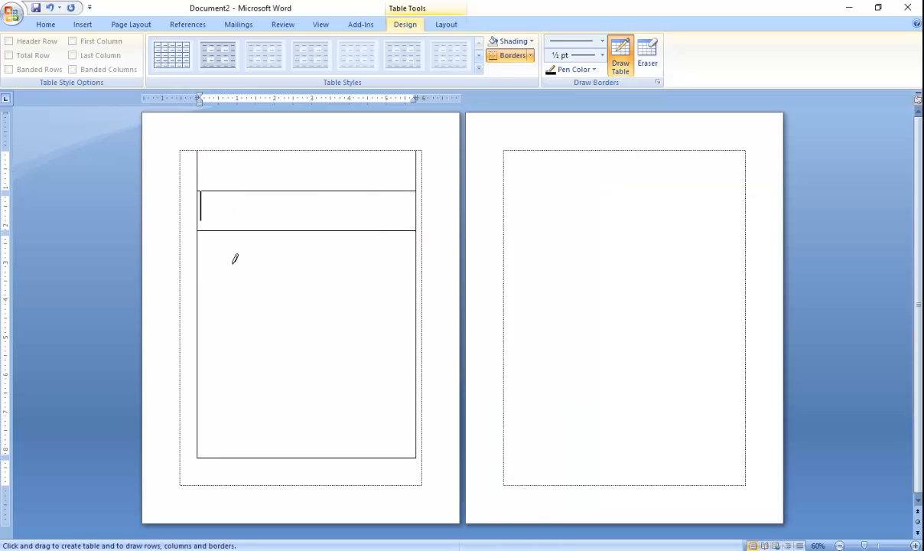
drag(208, 269, 376, 260)
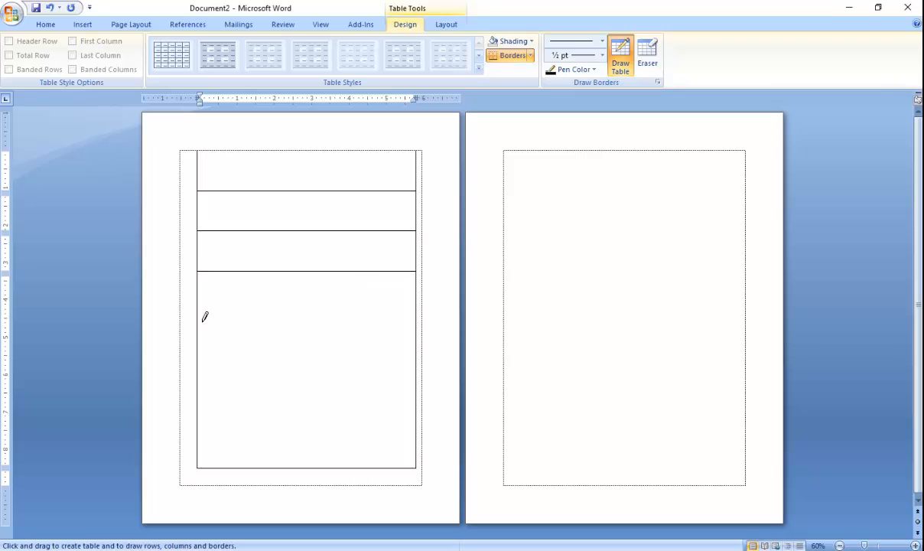
drag(207, 323, 359, 327)
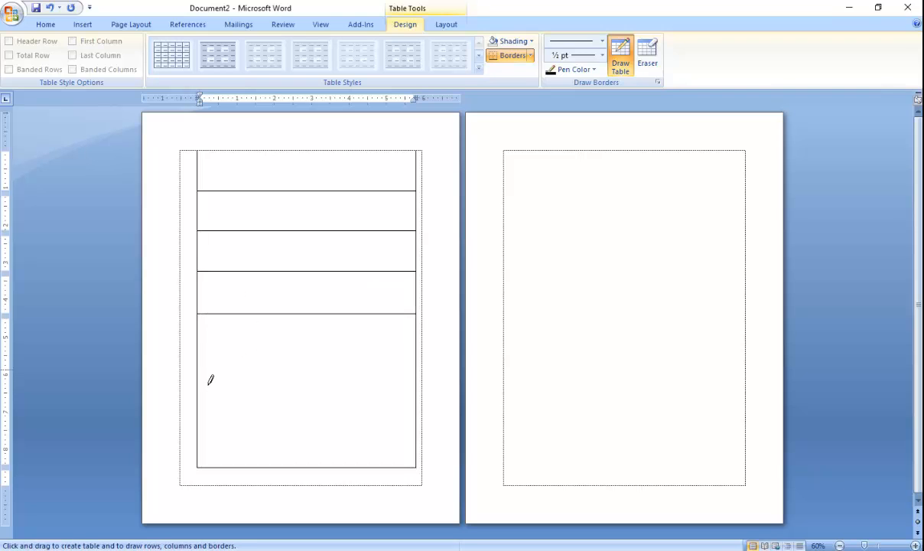
drag(208, 380, 352, 390)
drag(206, 426, 382, 425)
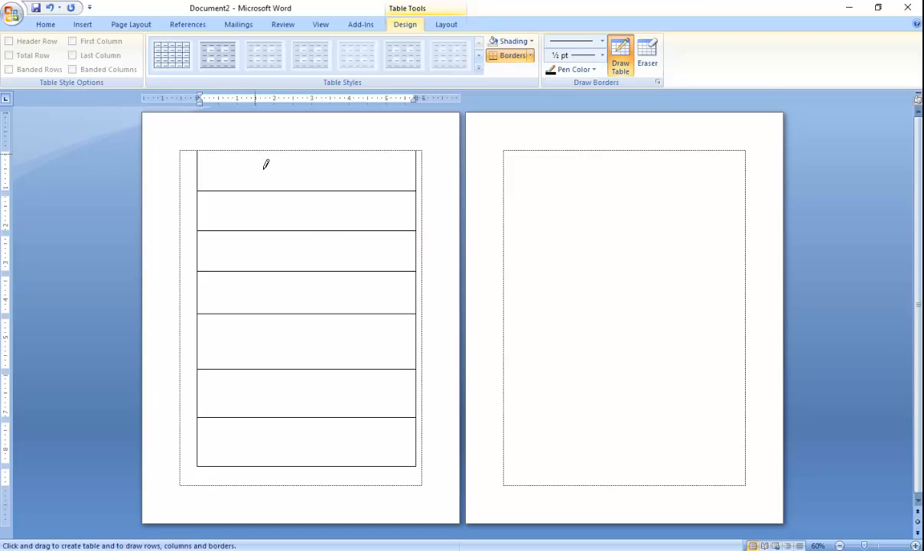
- Draw seven vertical lines down the table to divide it into eight columns
drag(255, 156, 271, 455)
mouse_move(341, 157)
mouse_down()
mouse_move(335, 394)
mouse_move(351, 452)
mouse_up()
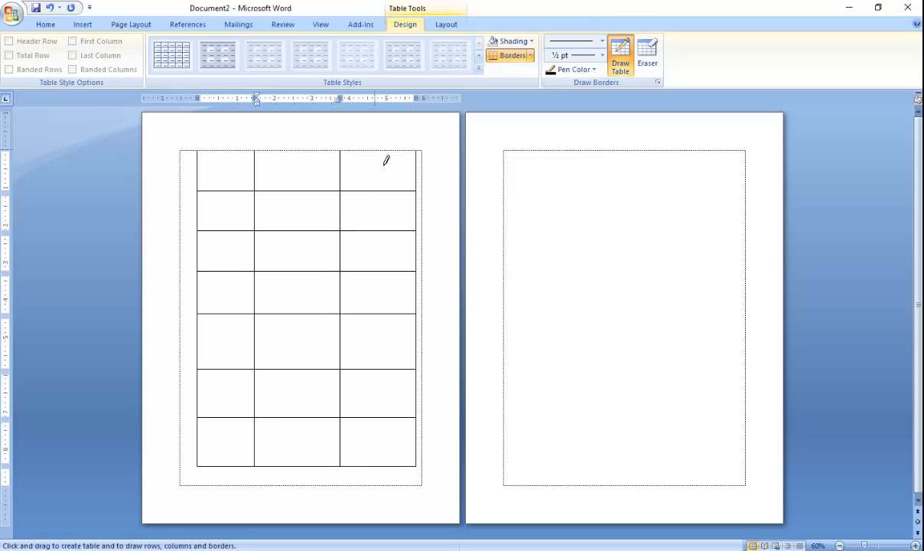
mouse_move(375, 156)
mouse_down()
mouse_move(368, 405)
mouse_move(378, 451)
mouse_up()
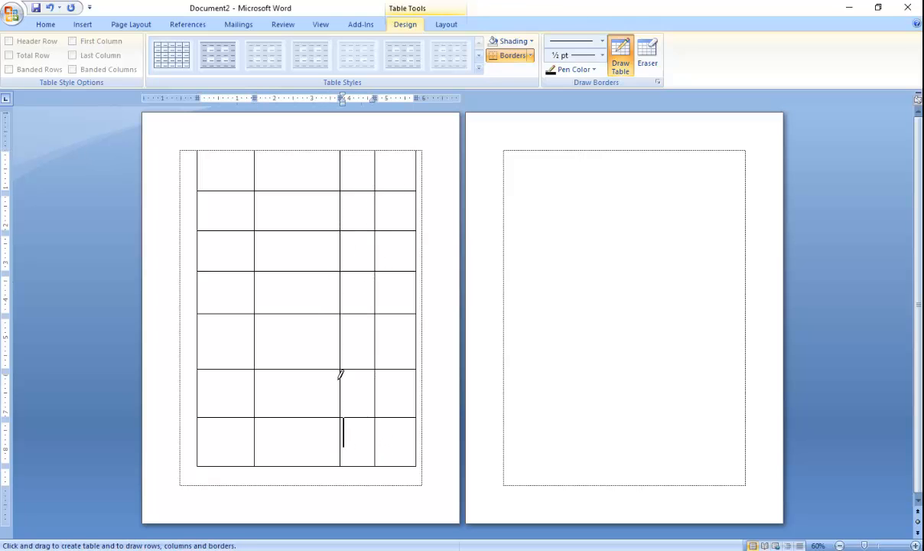
drag(277, 153, 278, 455)
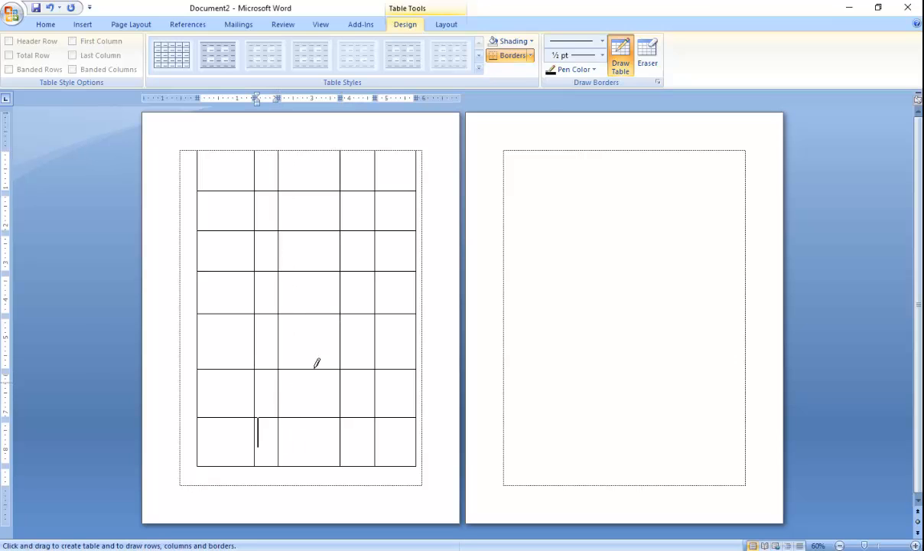
drag(317, 155, 320, 457)
drag(224, 153, 225, 458)
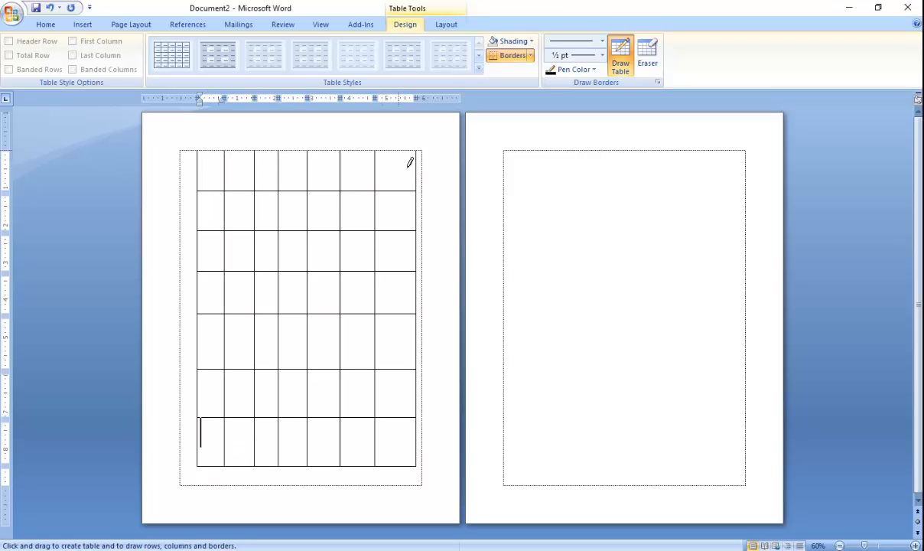
mouse_move(410, 162)
mouse_down()
mouse_move(420, 459)
mouse_move(417, 470)
mouse_move(406, 465)
mouse_up()
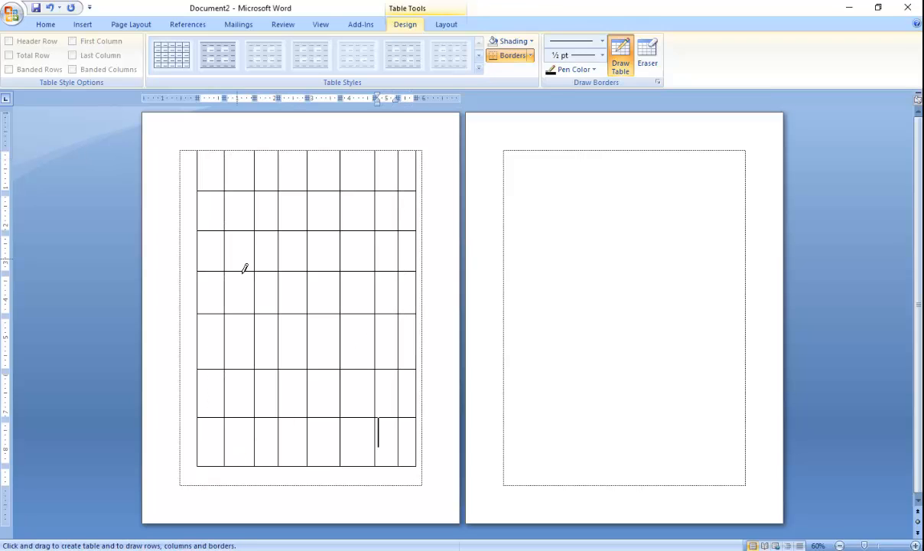
- Draw five more horizontal lines through the table, two on the first page and three on the second
mouse_move(195, 167)
mouse_down()
mouse_move(417, 189)
mouse_move(413, 178)
mouse_up()
drag(208, 209, 421, 216)
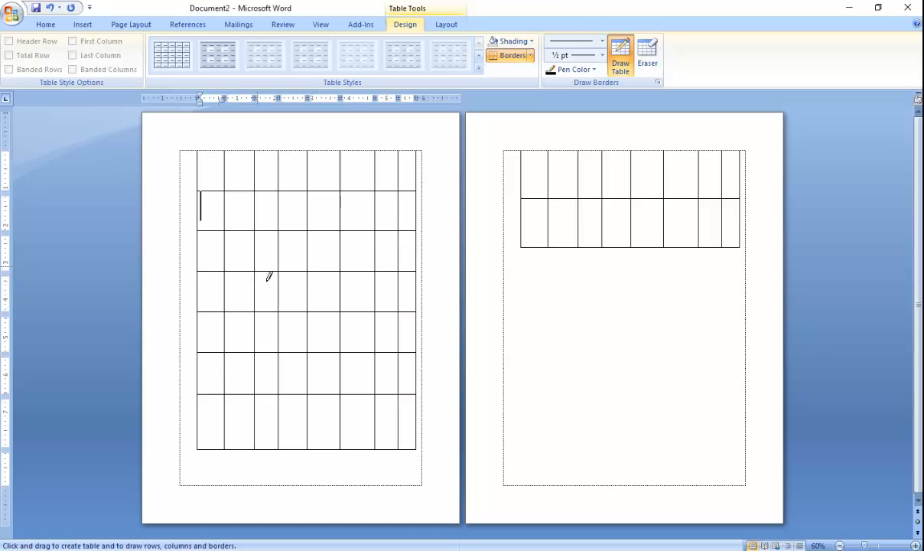
drag(522, 219, 744, 235)
drag(530, 184, 743, 186)
drag(530, 302, 747, 299)
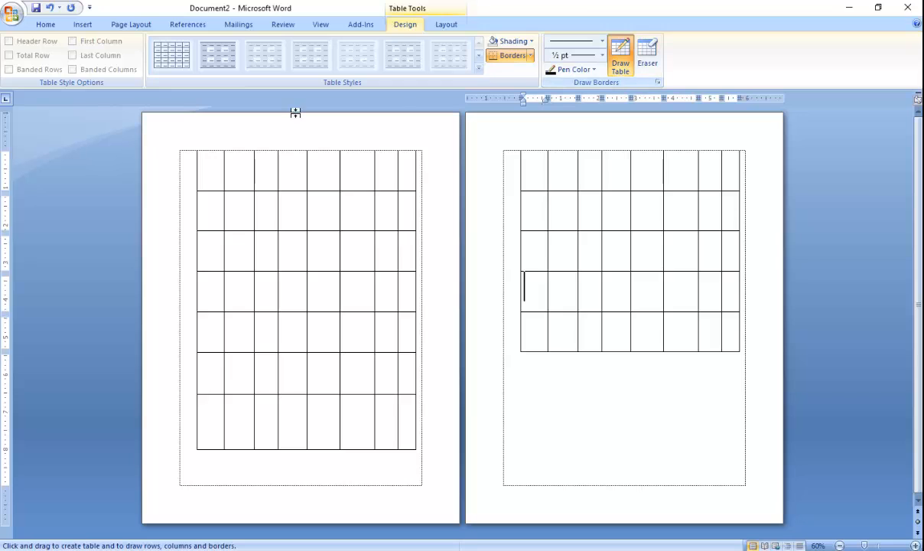
click(72, 27)
click(103, 58)
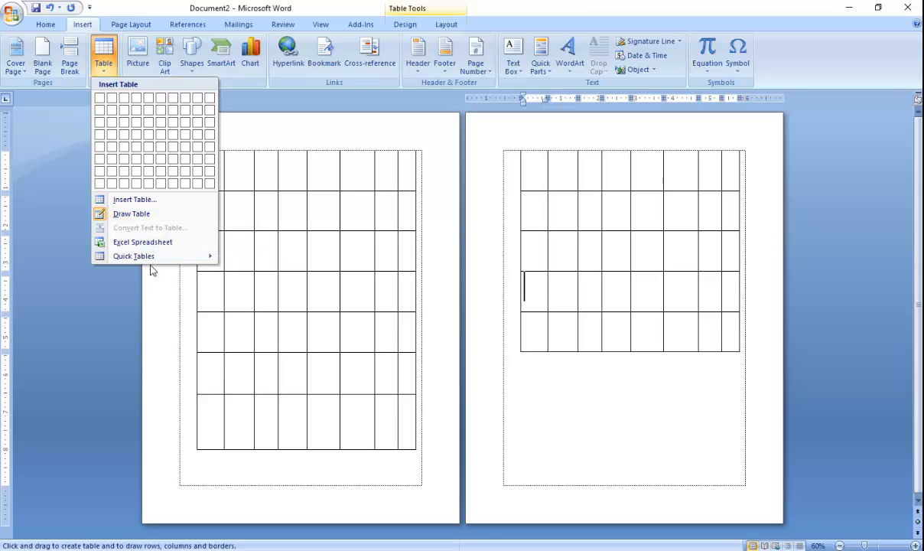
mouse_move(149, 257)
click(382, 173)
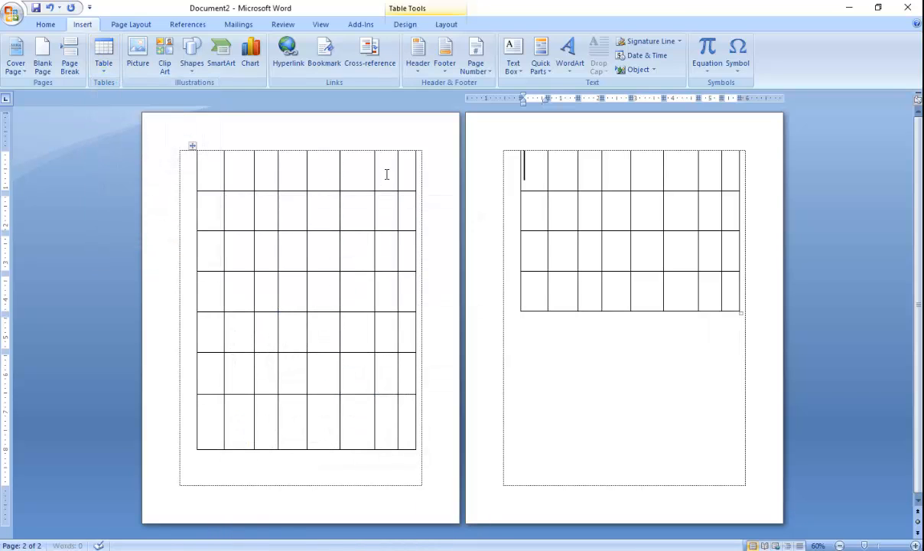
- Undo all the drawn lines and the hand-drawn table until the page is empty
key(ctrl+z)
key(ctrl+z)
key(ctrl+z)
key(ctrl+z)
key(ctrl+z)
key(ctrl+z)
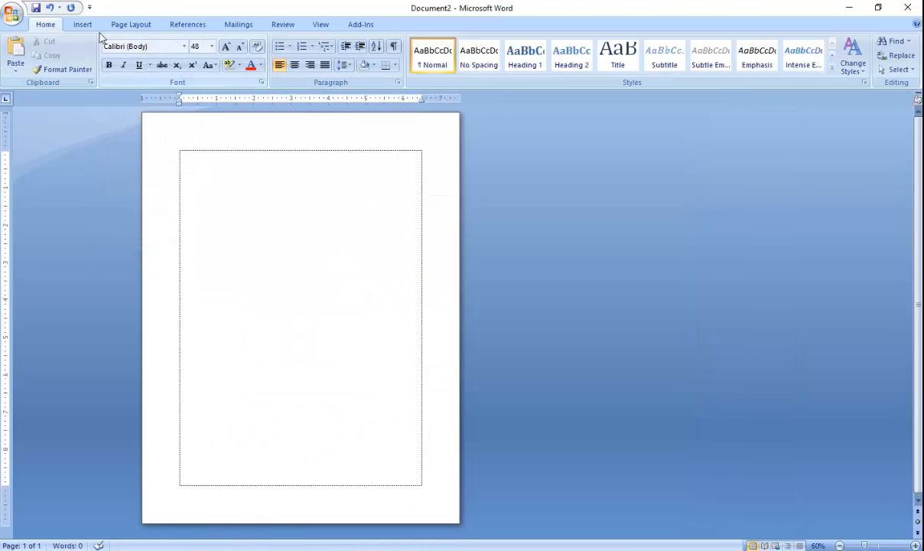
- Insert a table with 5 columns and 2 rows using AutoFit to contents
click(90, 29)
click(103, 55)
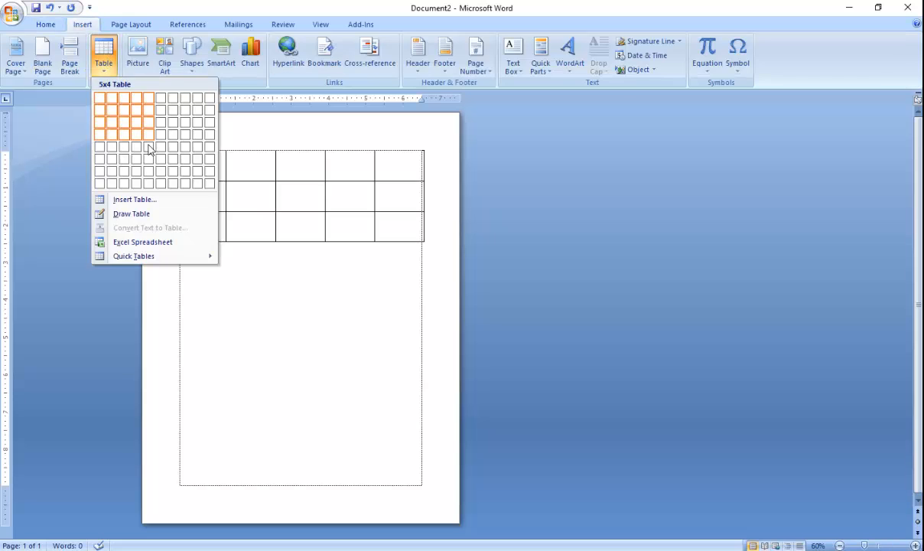
click(141, 202)
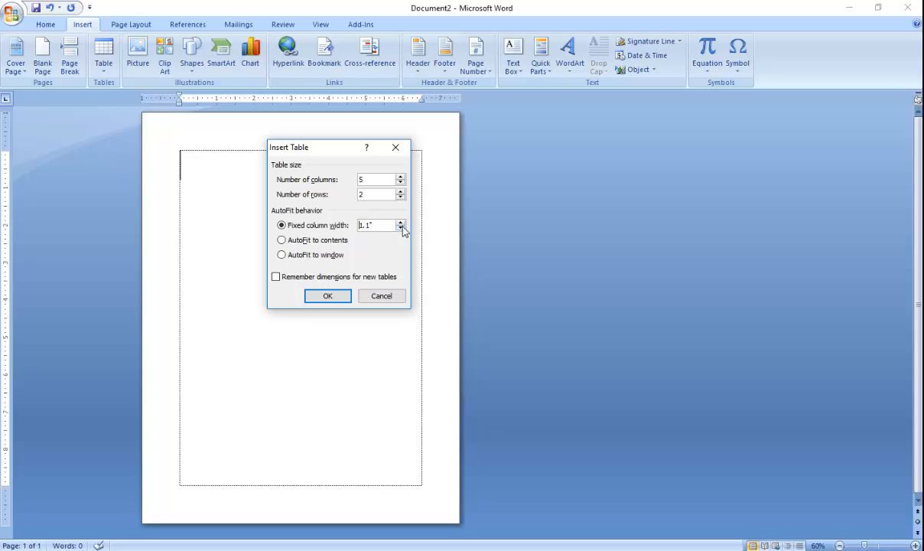
click(400, 228)
click(400, 228)
click(291, 241)
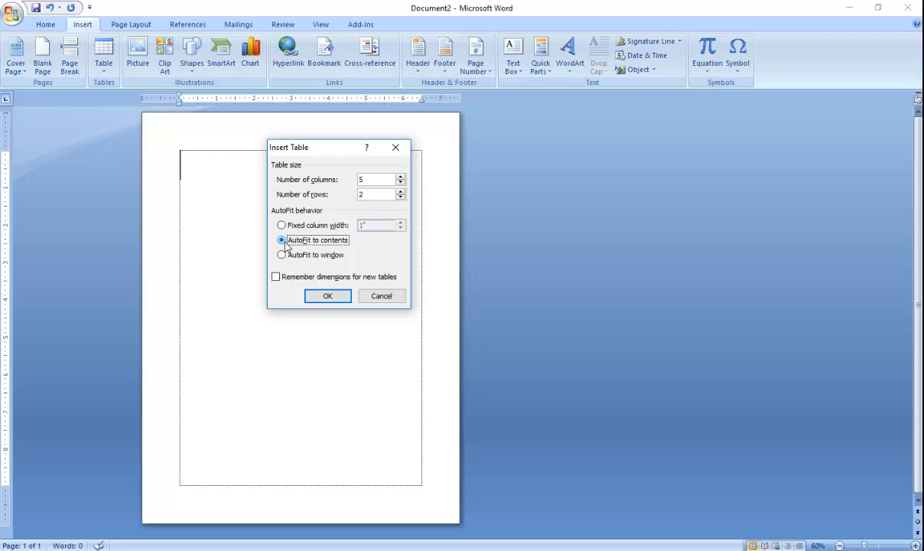
click(327, 298)
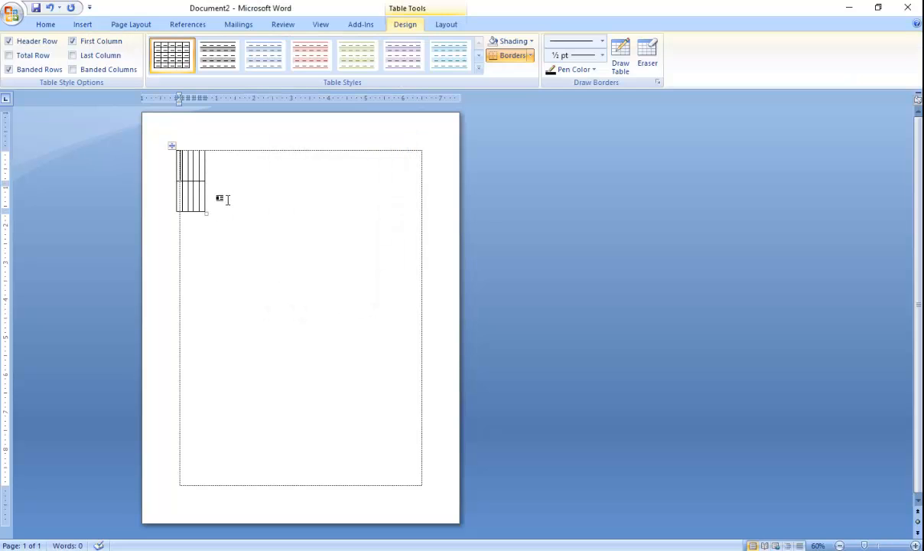
- Fill the top row with a first name in the first two cells and the letters H, a and b in the other three
scroll(229, 187, up, 4)
scroll(233, 179, up, 4)
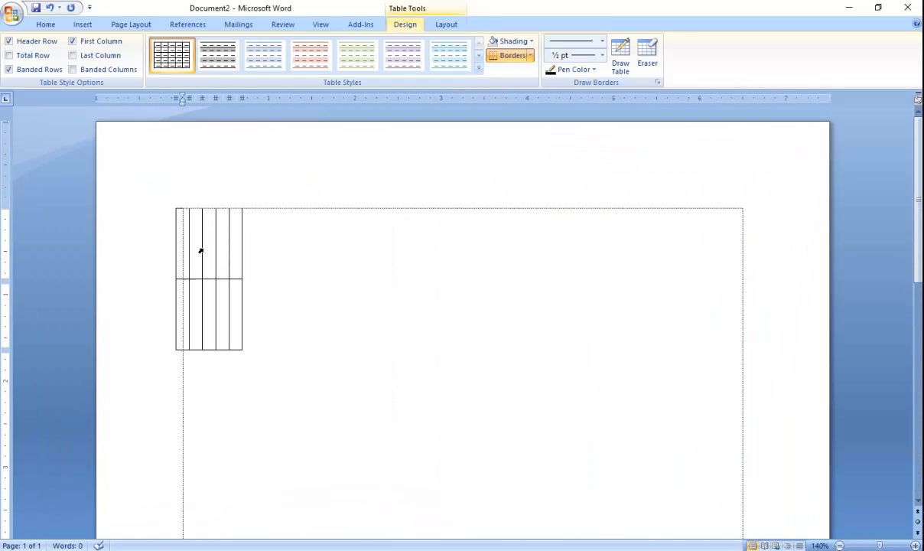
text(Habib)
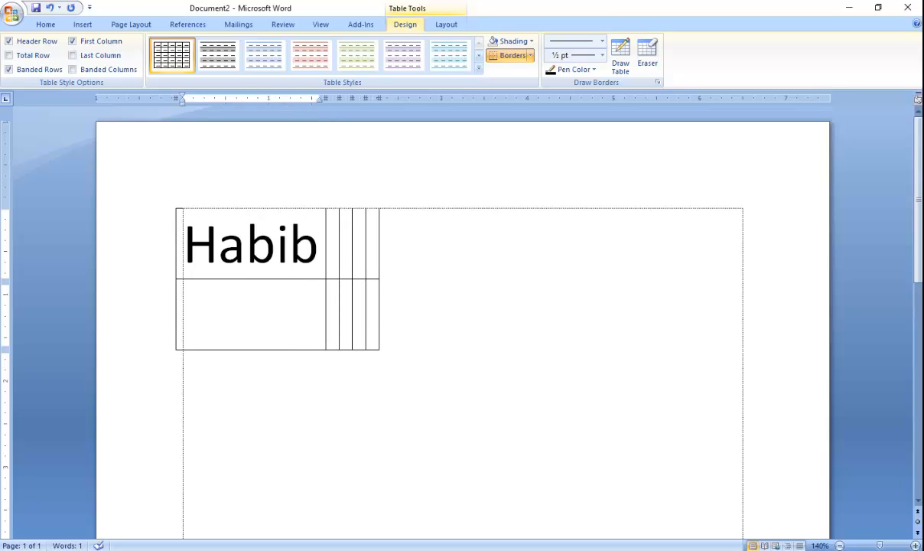
key(Tab)
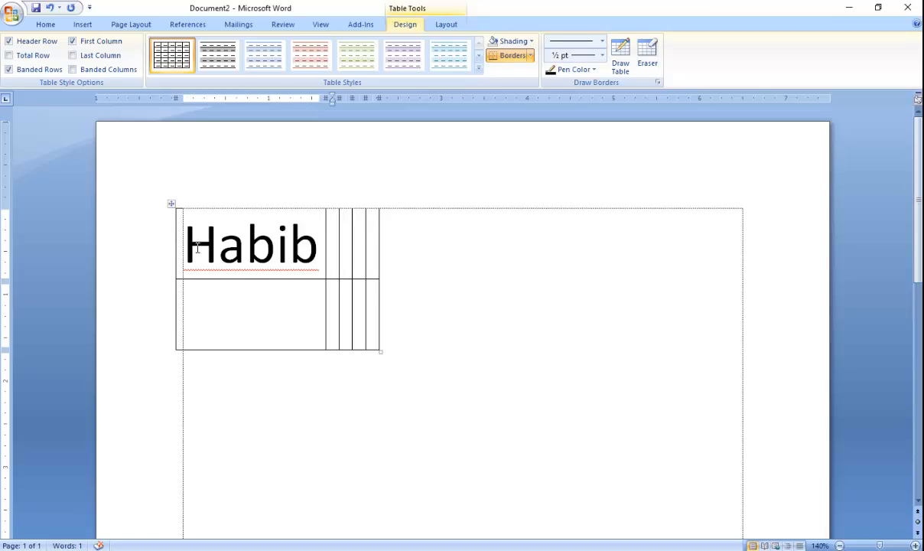
text(Habib)
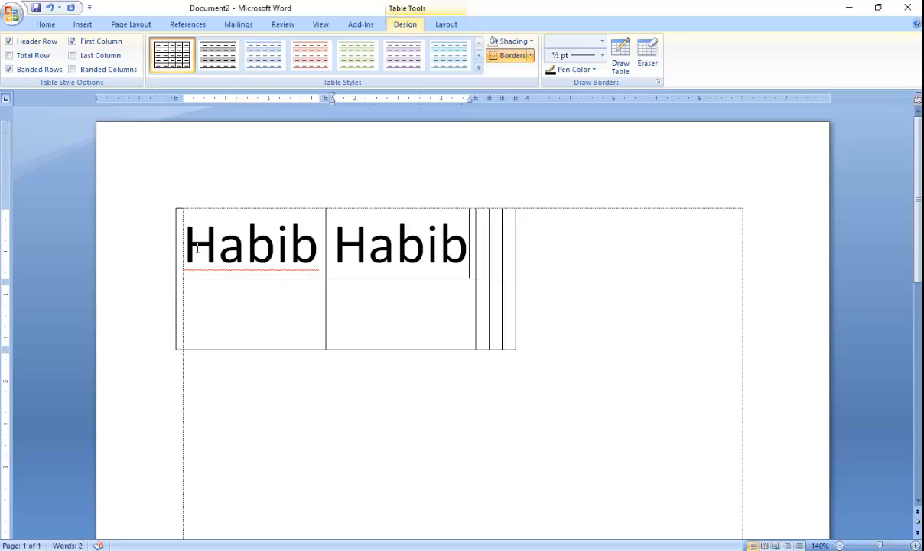
key(Tab)
text(H)
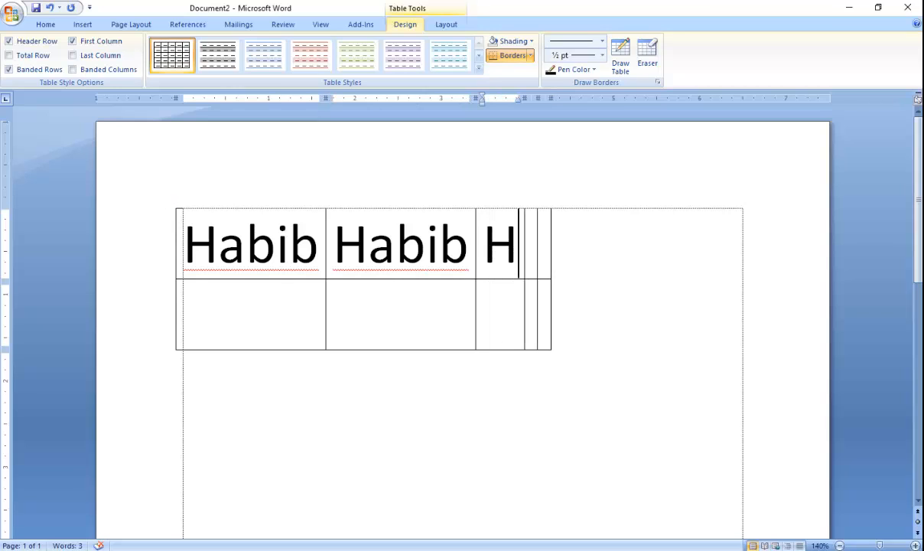
key(Tab)
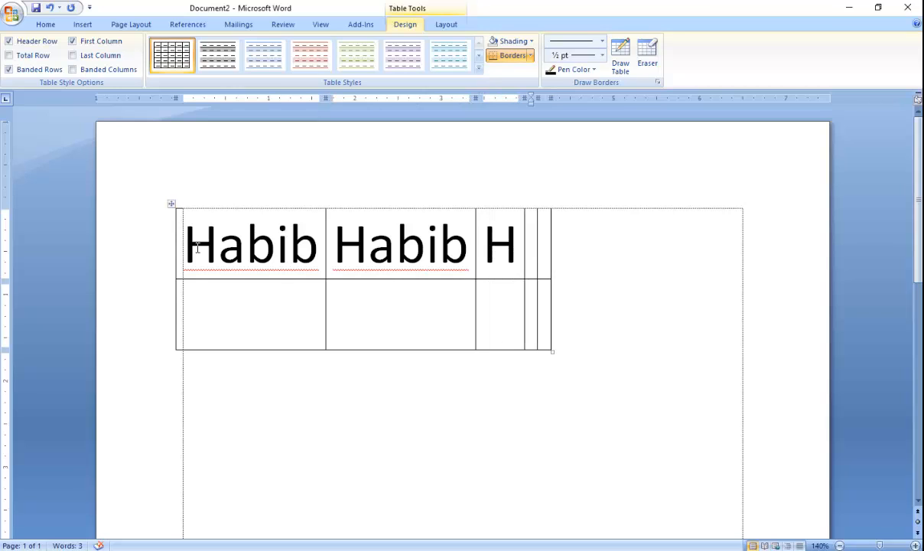
text(a)
key(Tab)
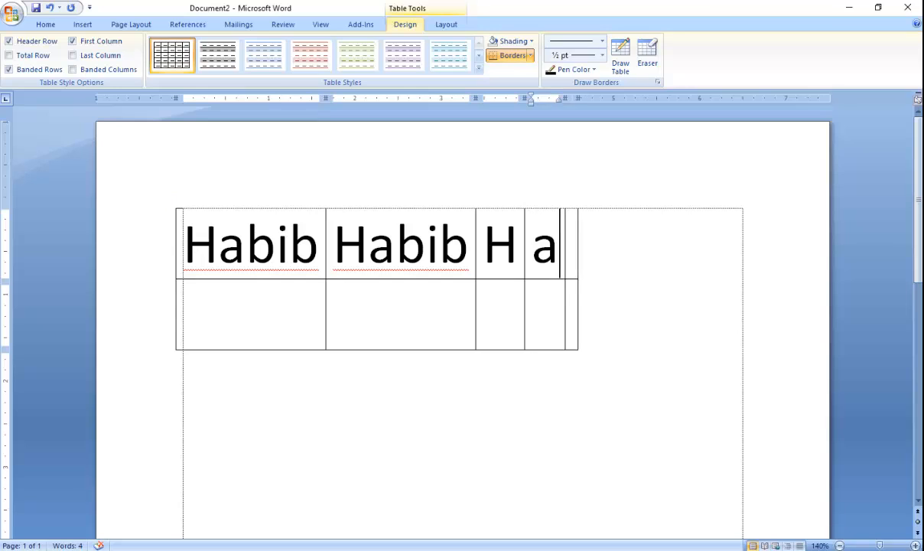
text(b)
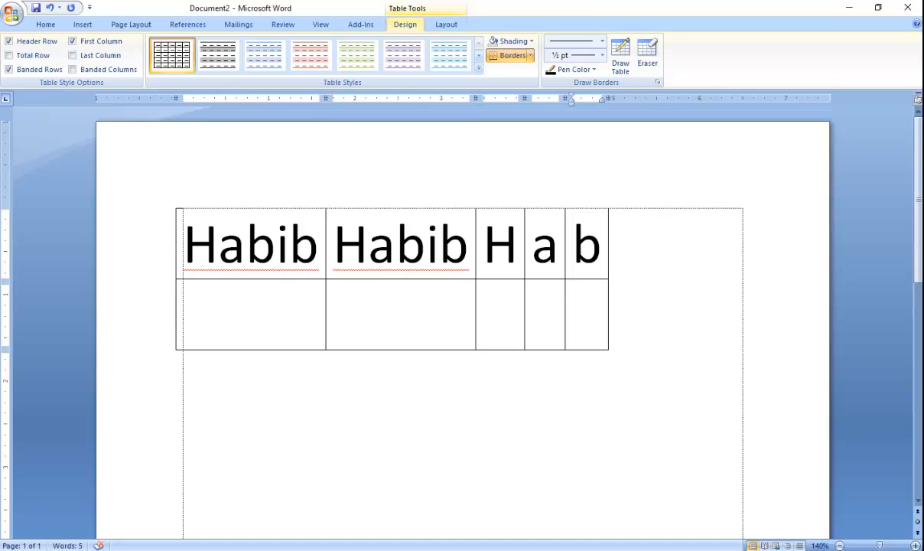
- Move through the empty cells of the second row and add a third row at the table's end
key(Tab)
key(Tab)
key(Tab)
key(Tab)
key(Tab)
key(Tab)
key(Tab)
key(Tab)
key(Tab)
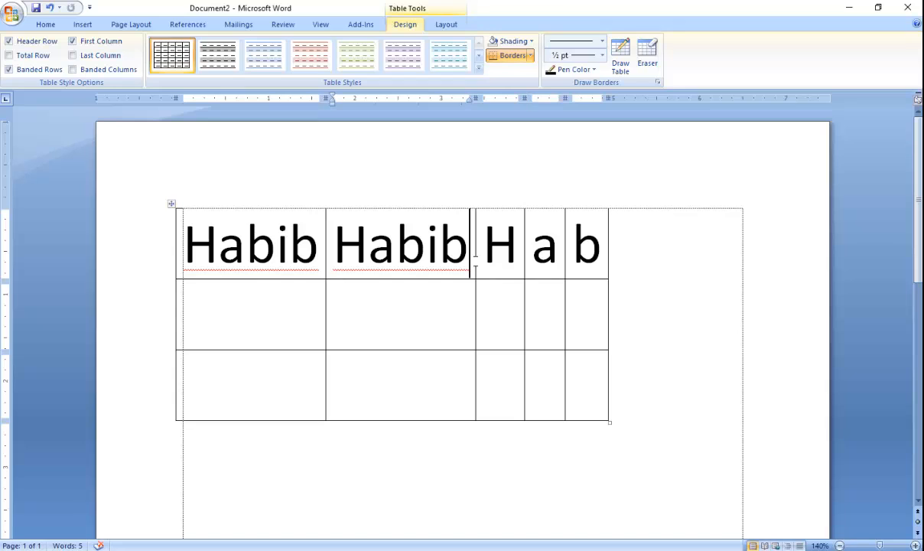
- Delete the last three letters of the name in the top row's second cell and in its first cell
key(BackSpace)
key(BackSpace)
key(BackSpace)
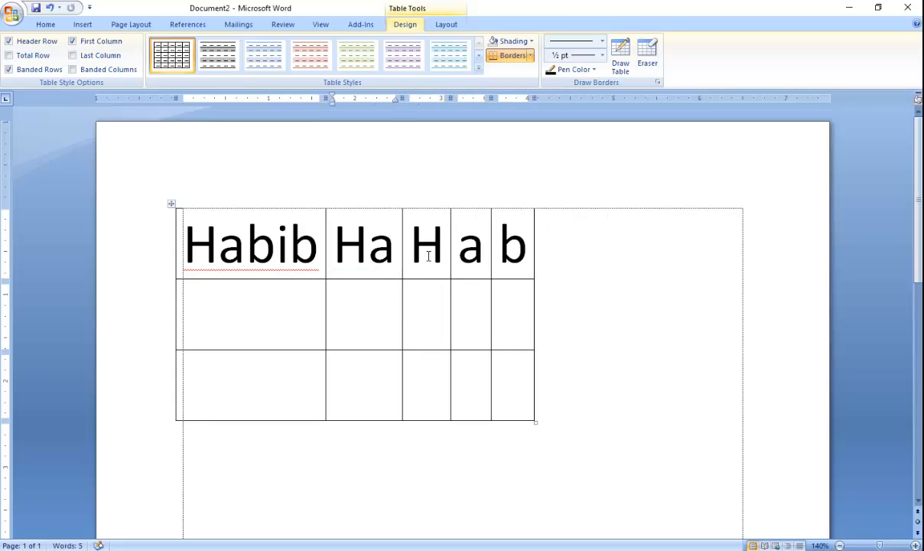
click(322, 253)
key(BackSpace)
key(BackSpace)
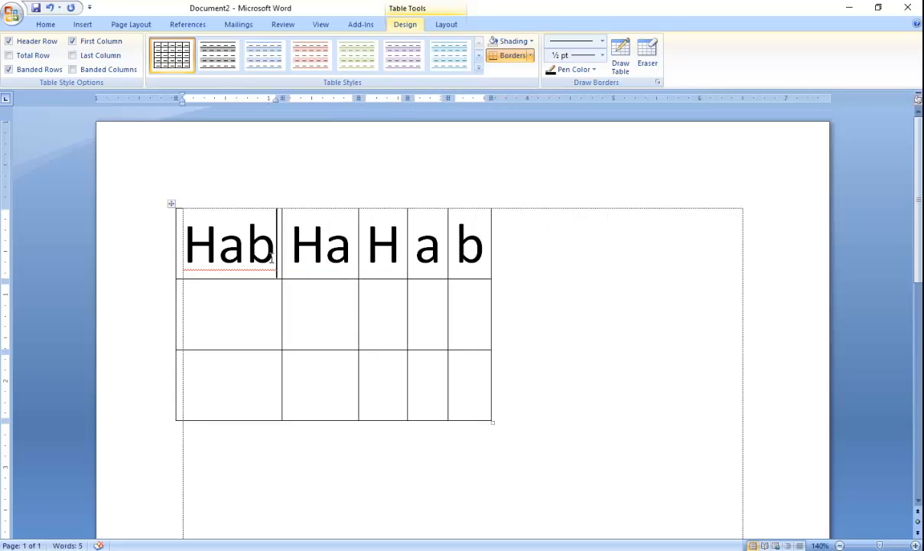
key(BackSpace)
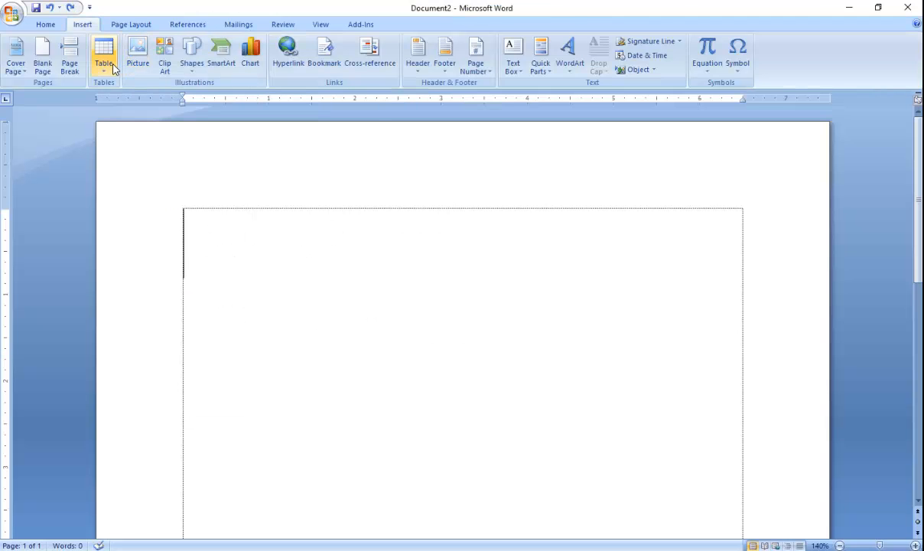
- Insert a table with 5 columns and 2 rows using AutoFit to window, and check how its top row spans the page
click(104, 56)
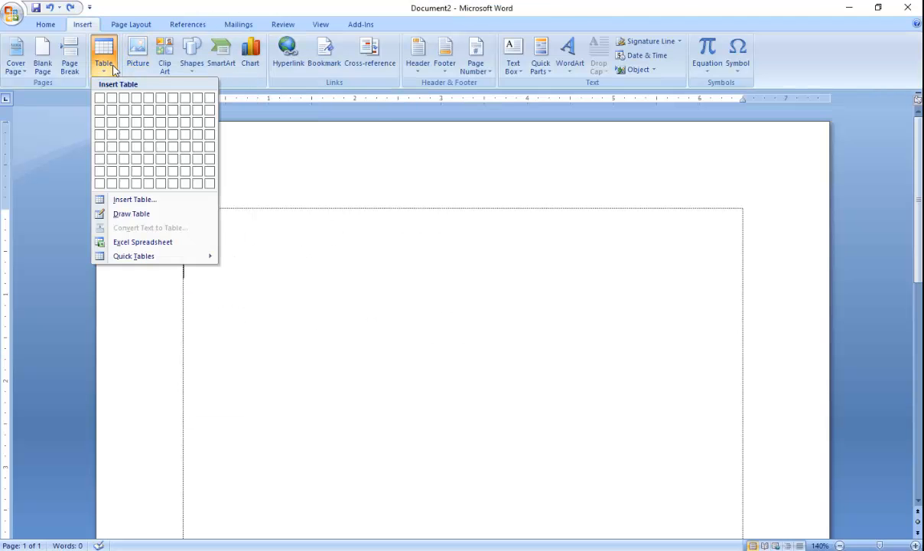
click(130, 200)
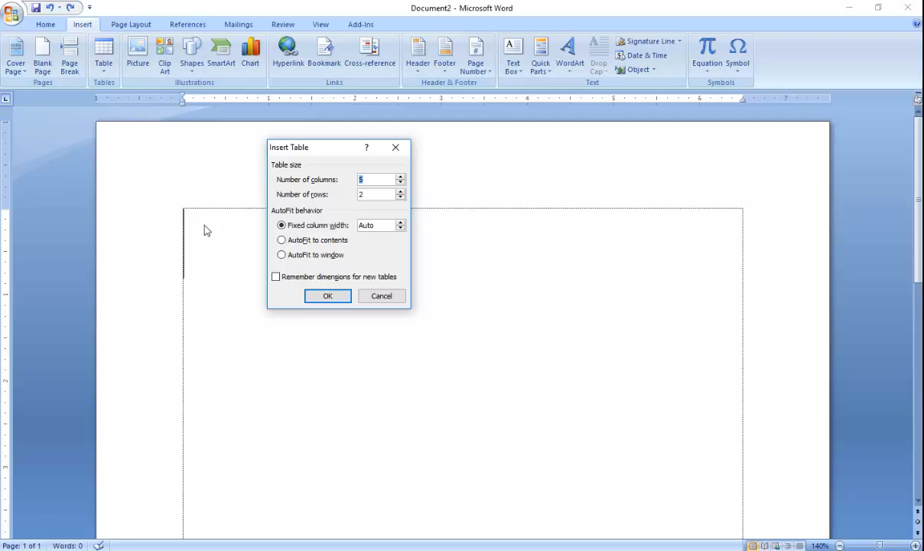
click(282, 256)
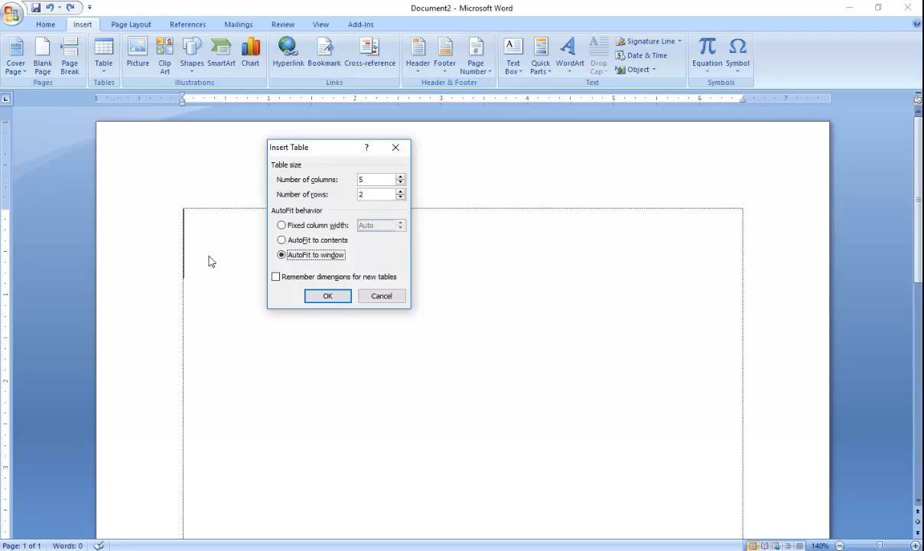
click(329, 296)
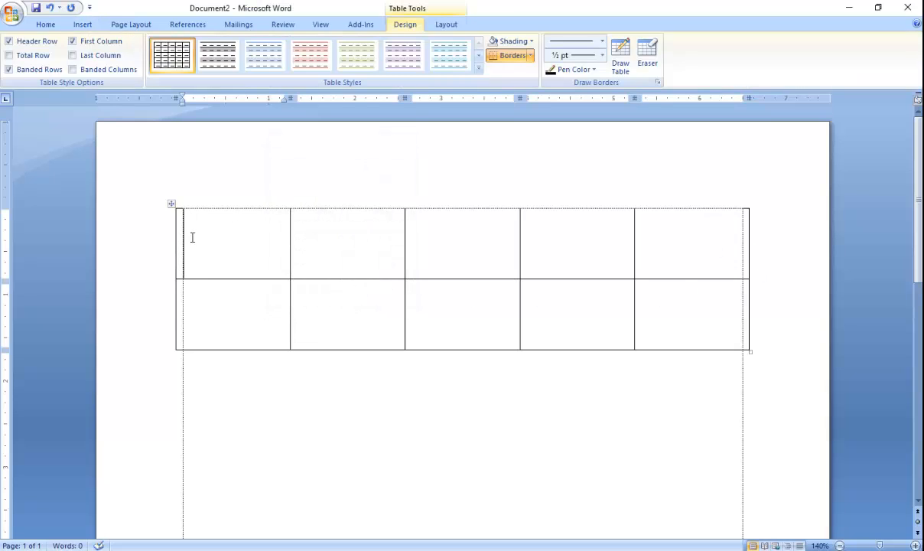
click(179, 206)
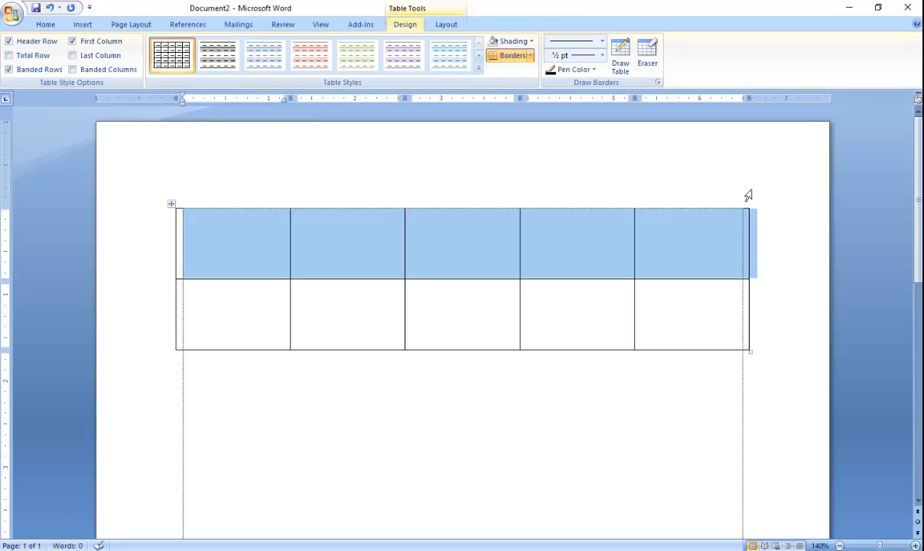
click(745, 230)
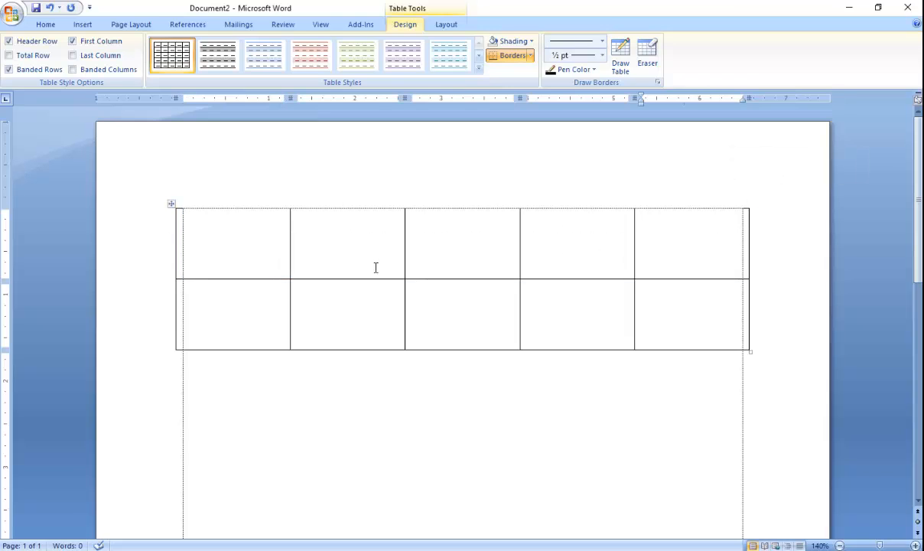
click(89, 24)
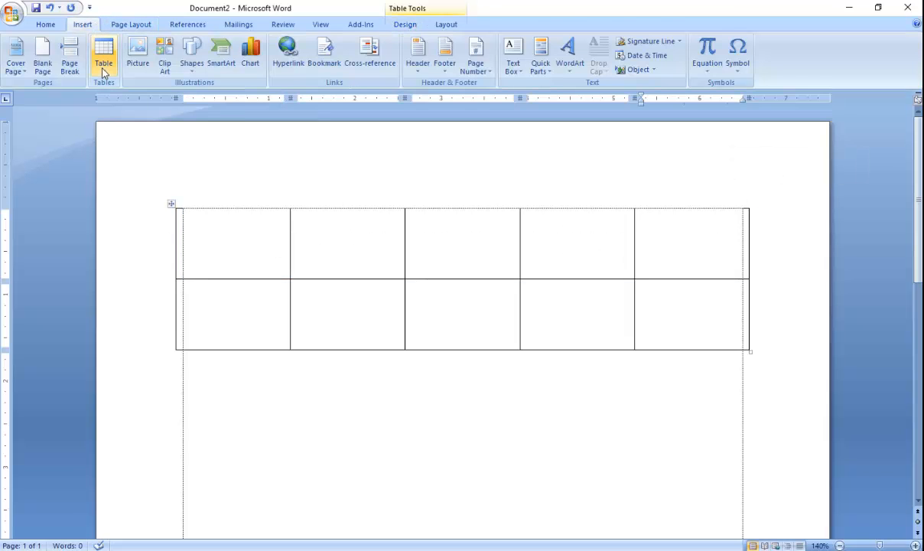
click(103, 68)
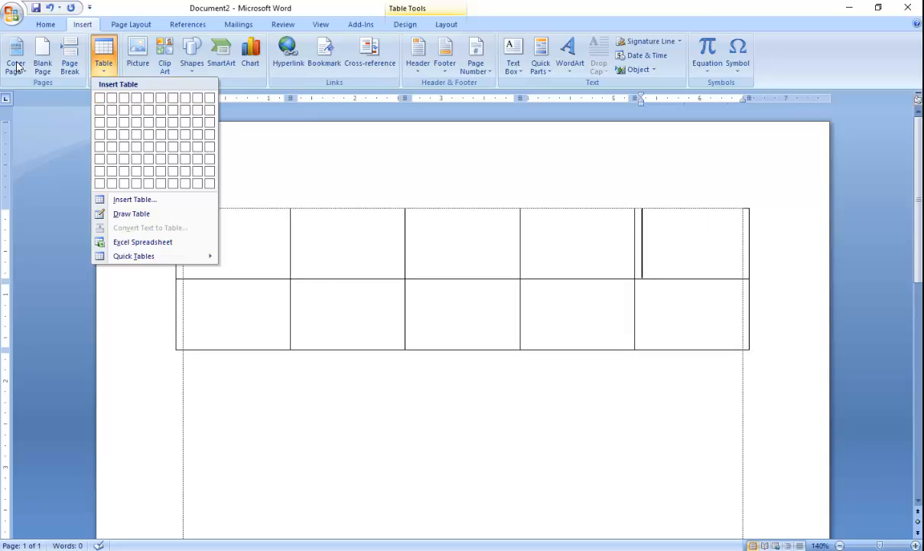
click(46, 177)
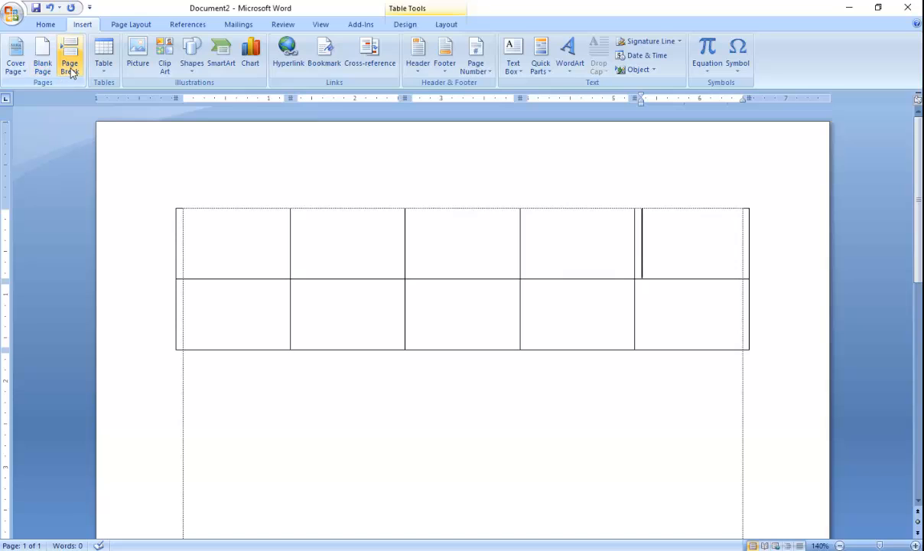
click(111, 70)
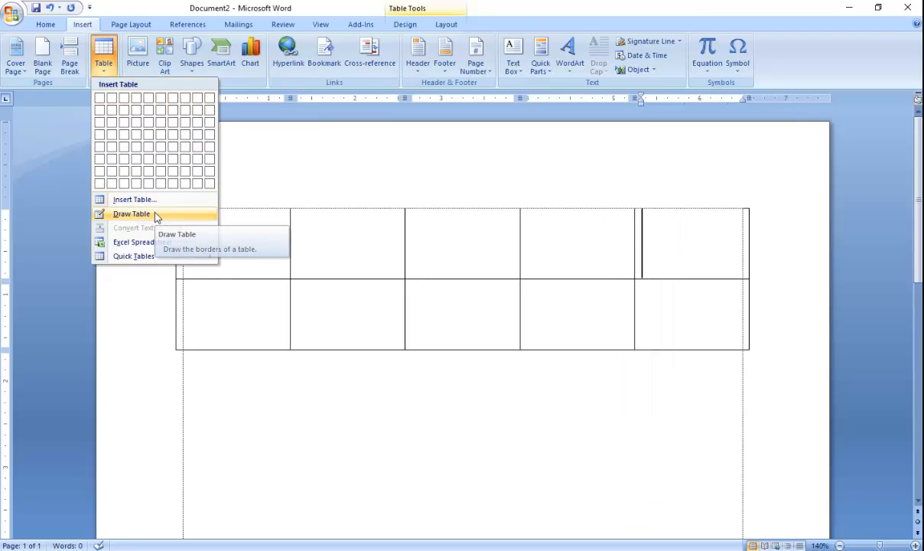
click(266, 425)
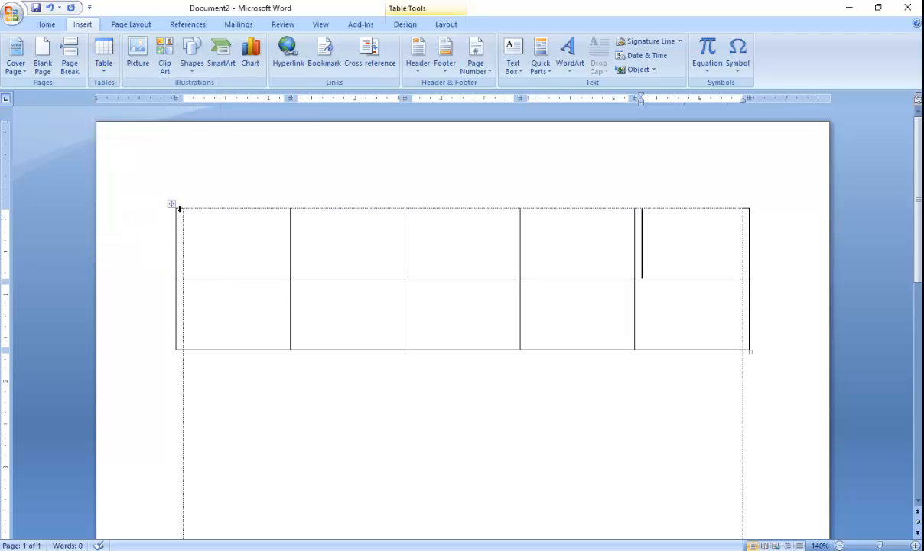
- Undo the insertion of the window-width table
key(ctrl+z)
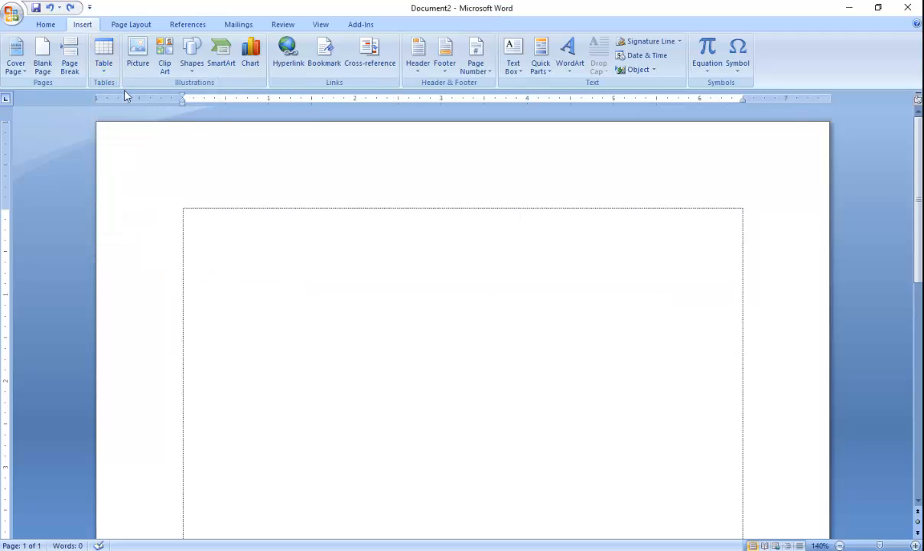
- Look through the built-in Quick Tables gallery and insert the Calendar 1 table into the document
click(110, 66)
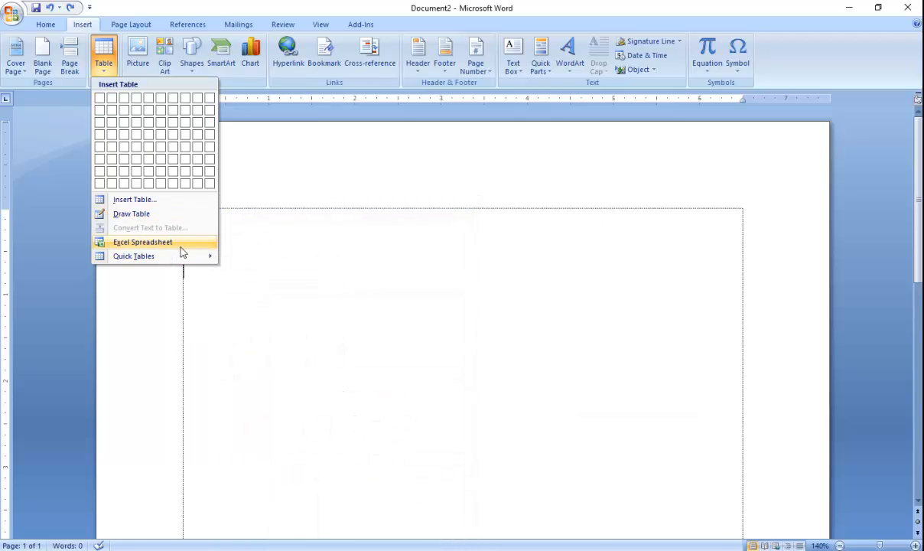
mouse_move(182, 260)
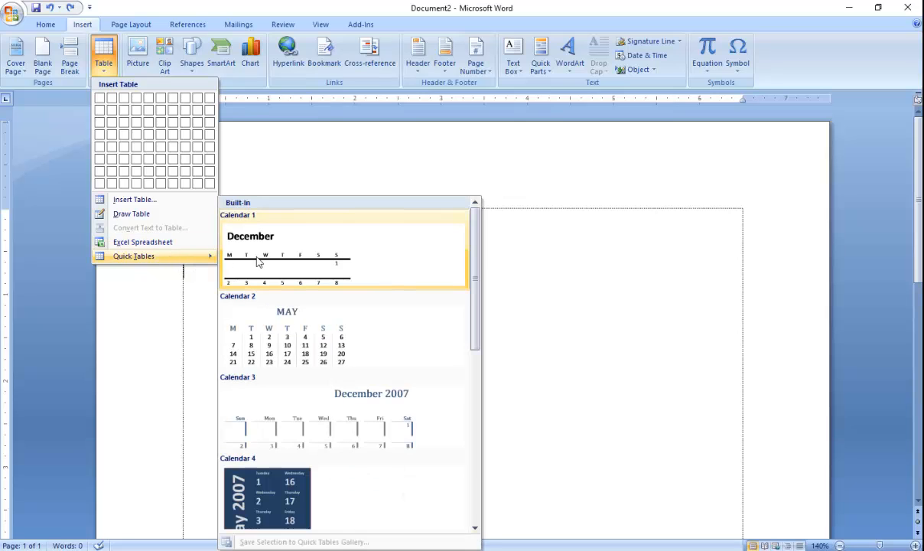
scroll(474, 260, down, 5)
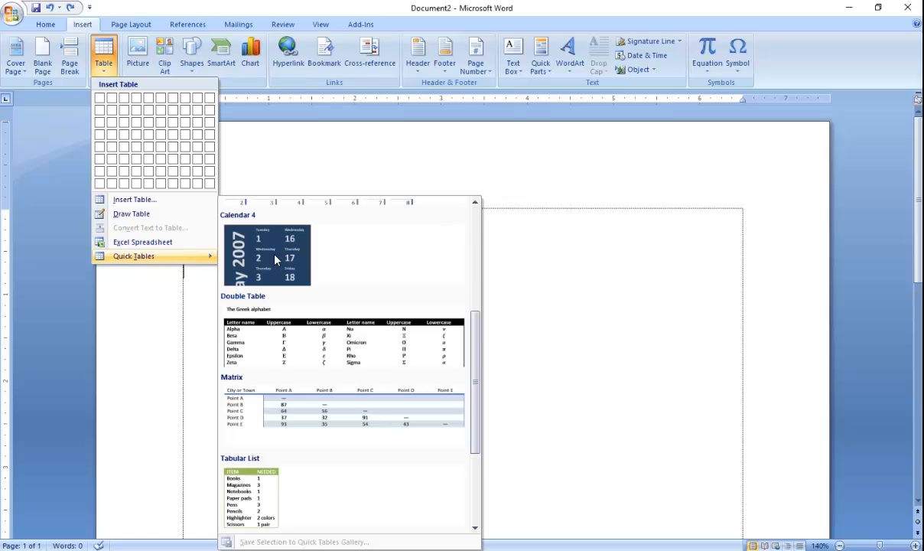
scroll(474, 253, up, 5)
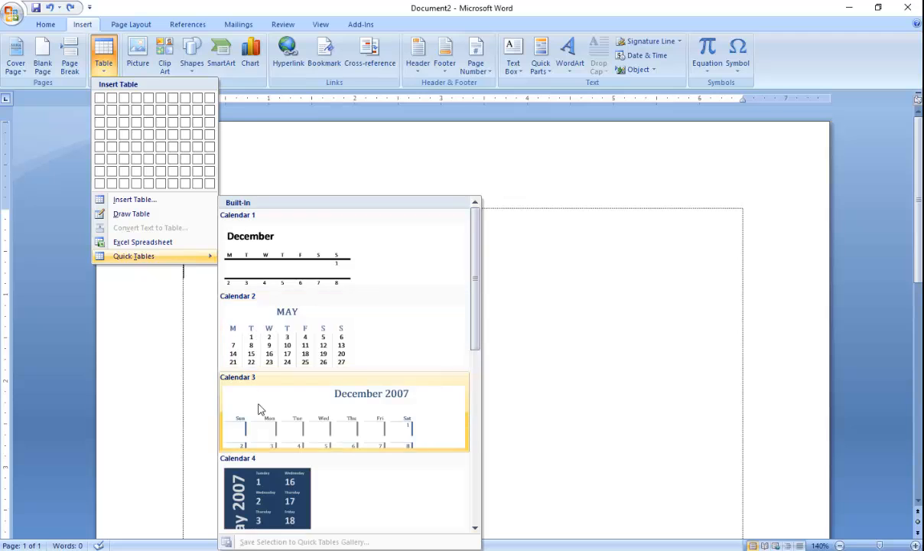
scroll(260, 406, down, 3)
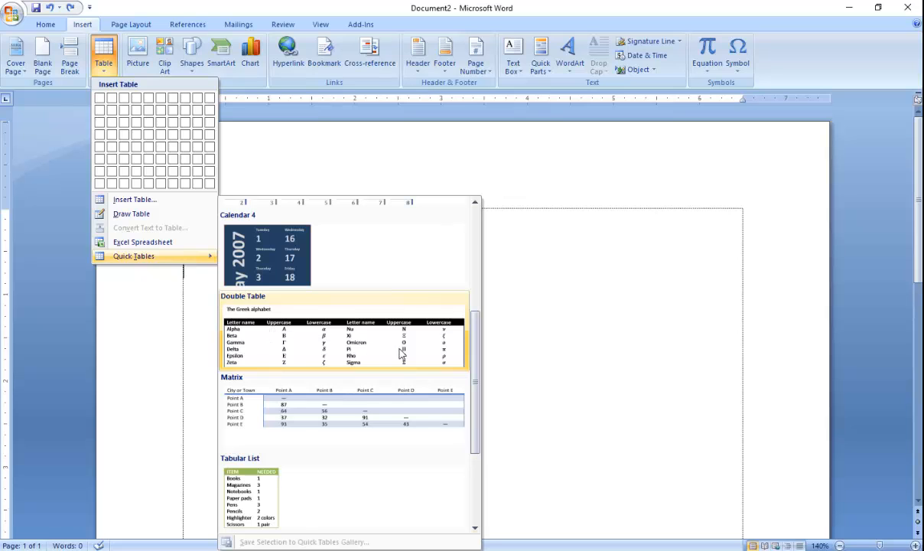
scroll(269, 380, up, 3)
scroll(278, 406, down, 3)
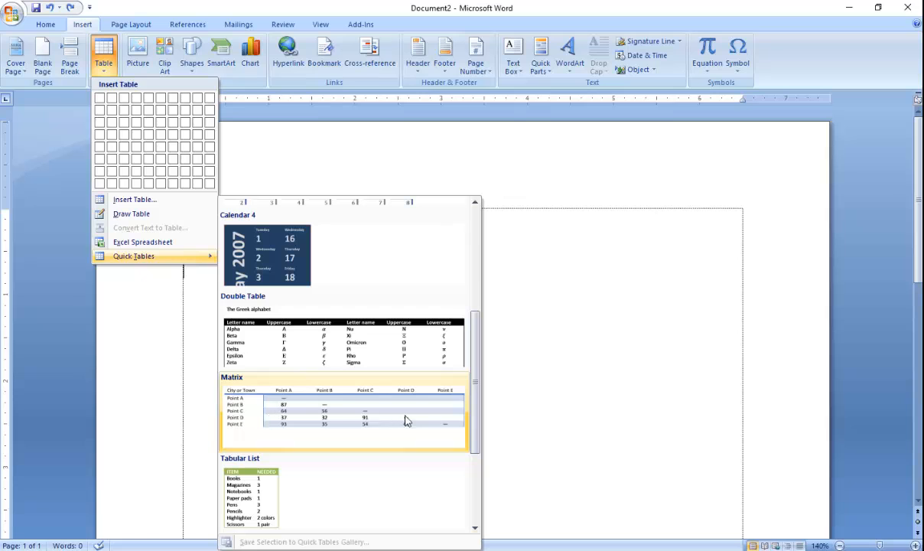
scroll(273, 474, down, 3)
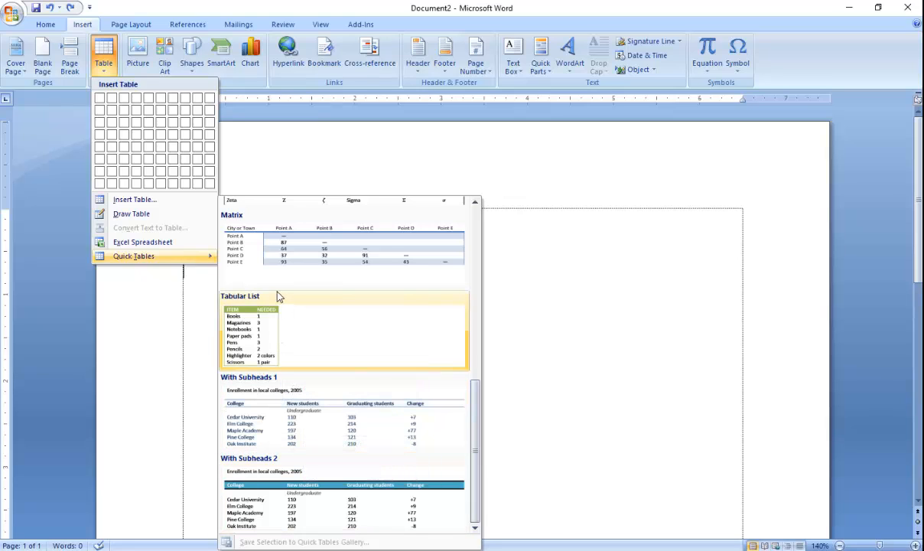
scroll(294, 328, up, 5)
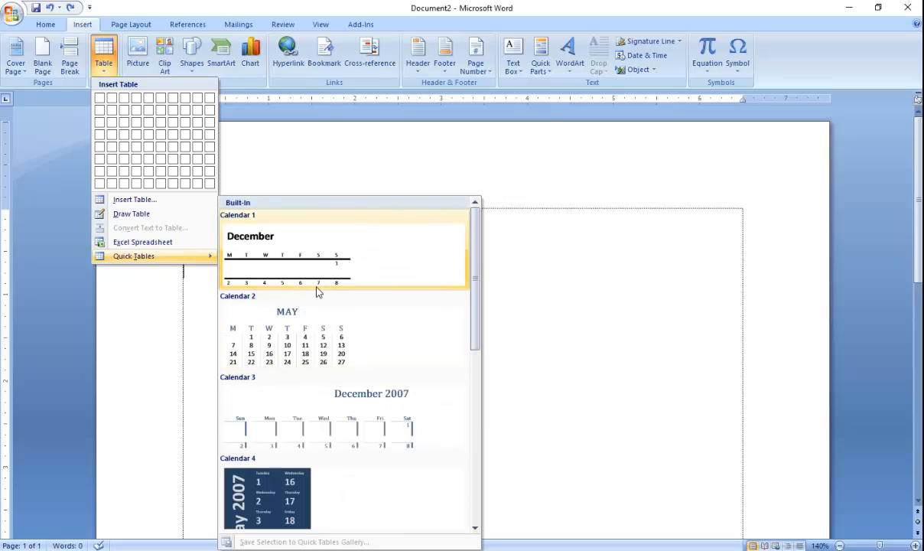
click(261, 265)
scroll(265, 273, down, 2)
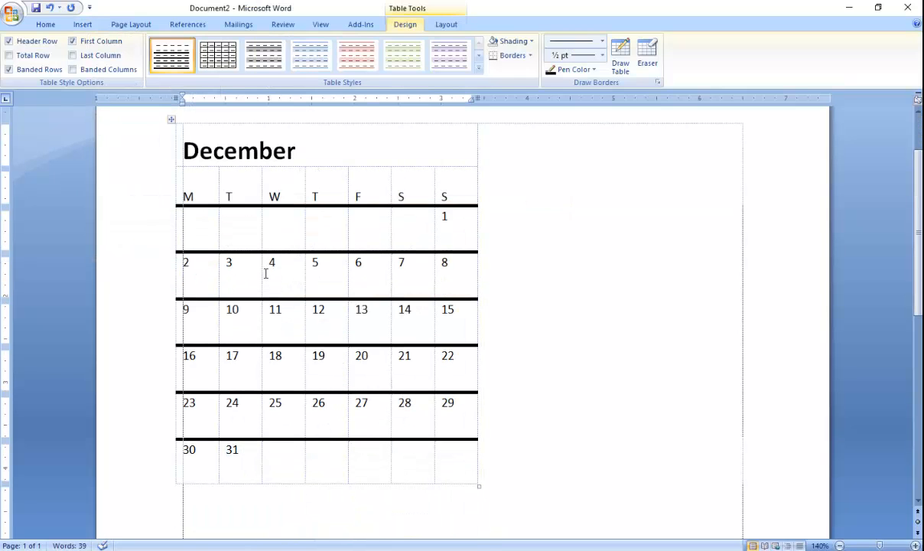
- Add the year 2020 beside December in the calendar's title row
scroll(268, 228, up, 2)
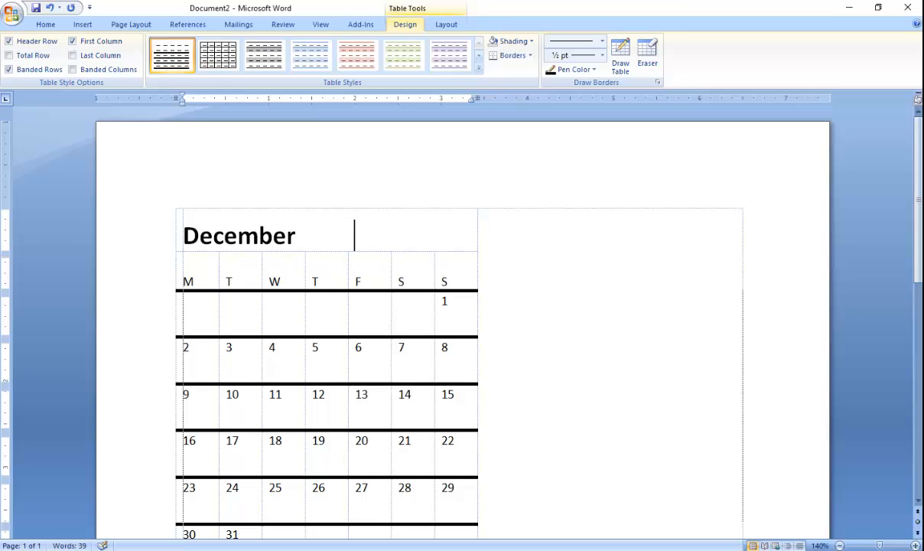
text(2020)
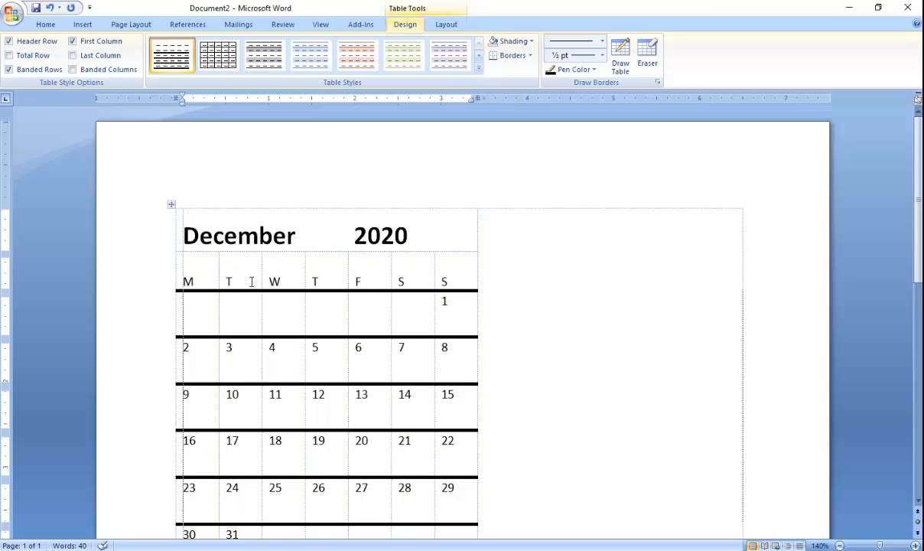
scroll(263, 285, down, 2)
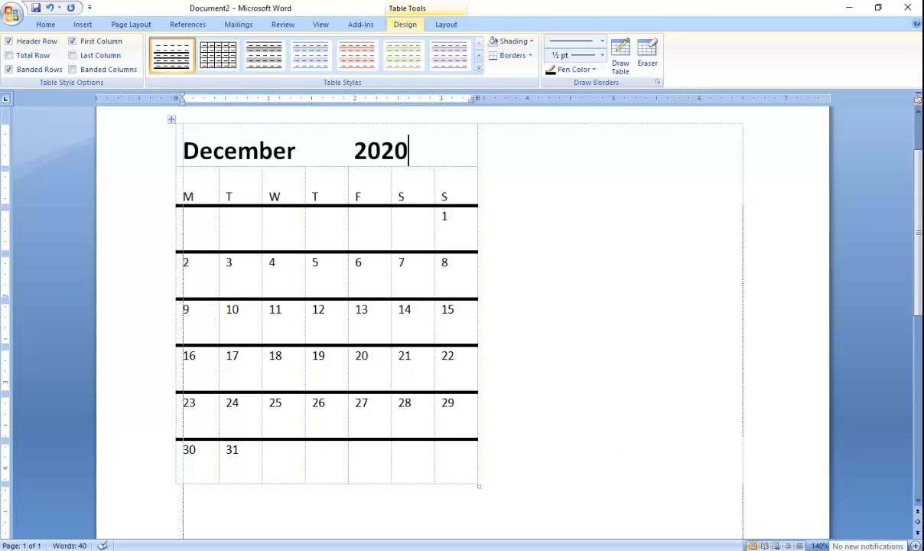
- Check the system calendar for December 2020 and move date 1 from the last column to the calendar's fourth column in the first week
click(879, 546)
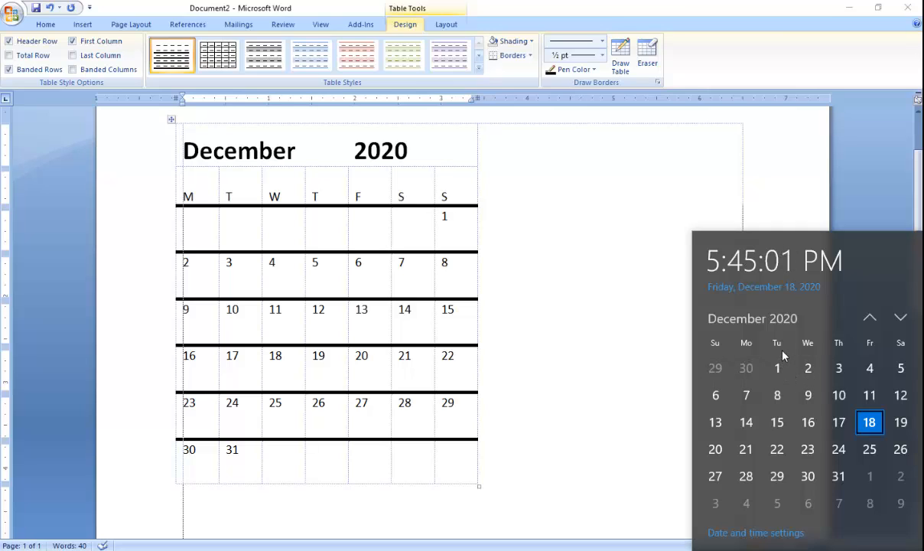
click(446, 222)
click(320, 229)
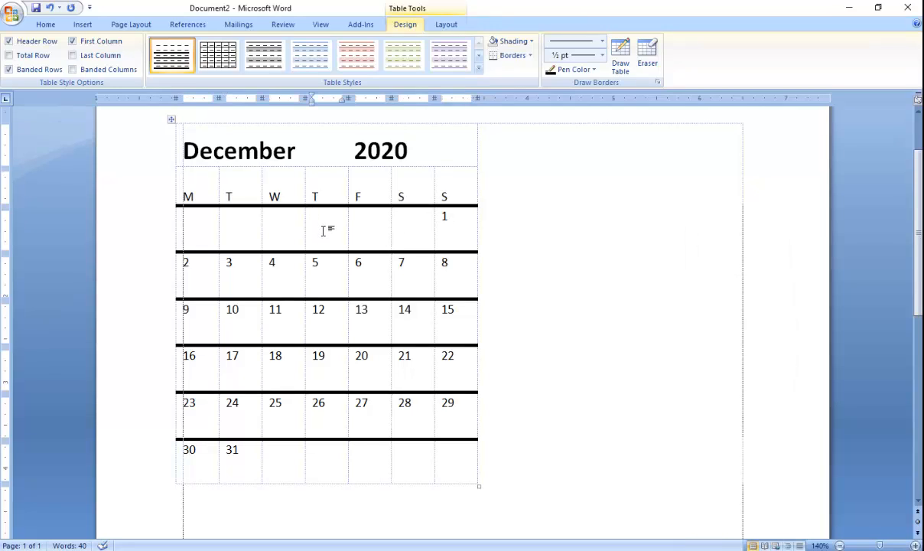
text(1)
key(BackSpace)
click(448, 226)
click(442, 219)
click(443, 219)
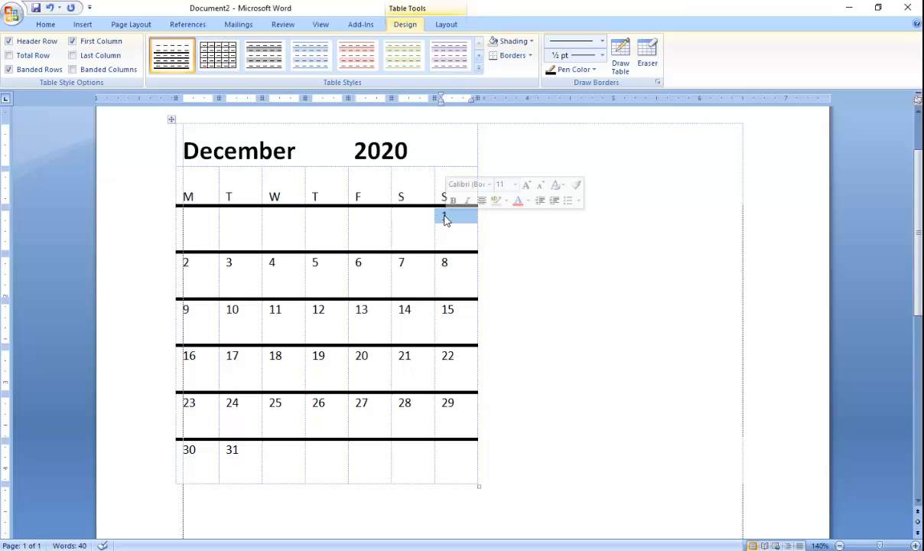
drag(445, 220, 323, 217)
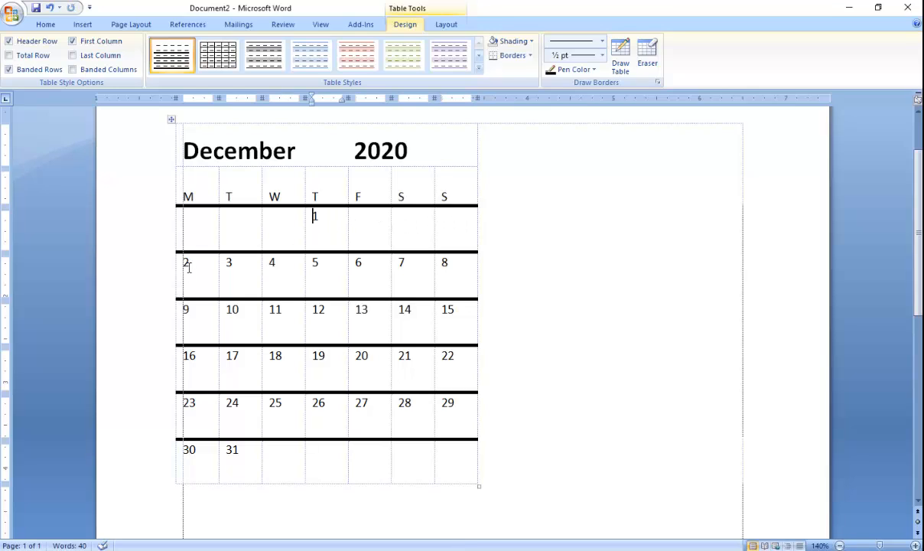
- Try to move dates 2 to 7 into the first week's row from the fifth column on, and undo the moves
drag(189, 267, 407, 274)
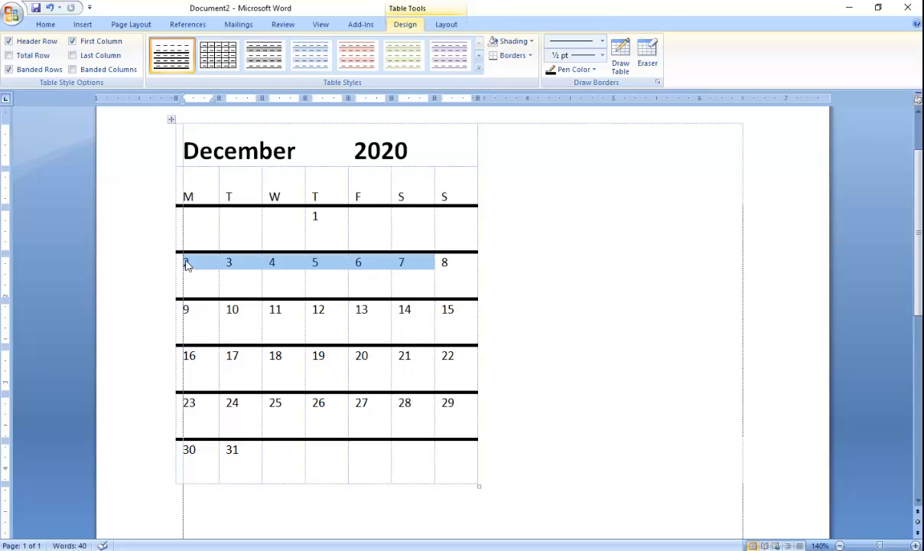
drag(186, 261, 378, 225)
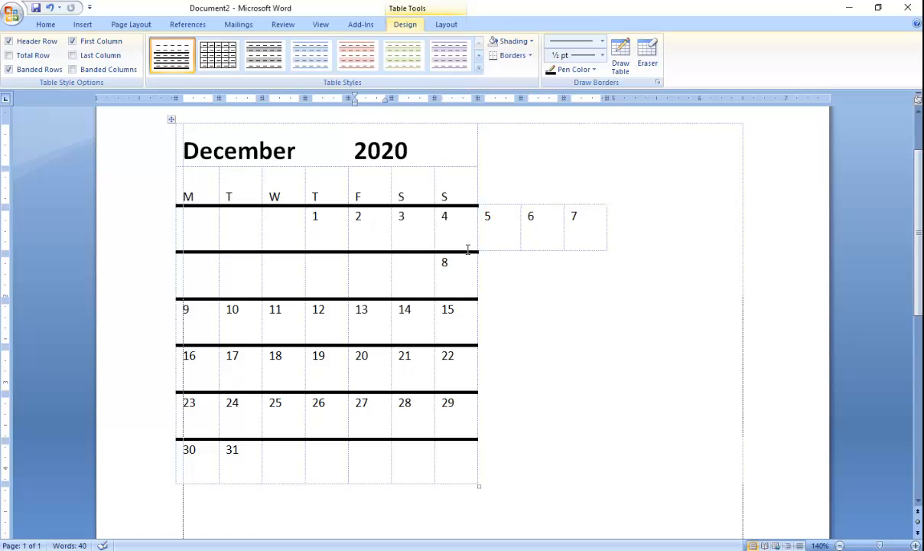
drag(488, 214, 573, 220)
click(493, 221)
drag(491, 219, 184, 269)
key(ctrl+z)
key(ctrl+z)
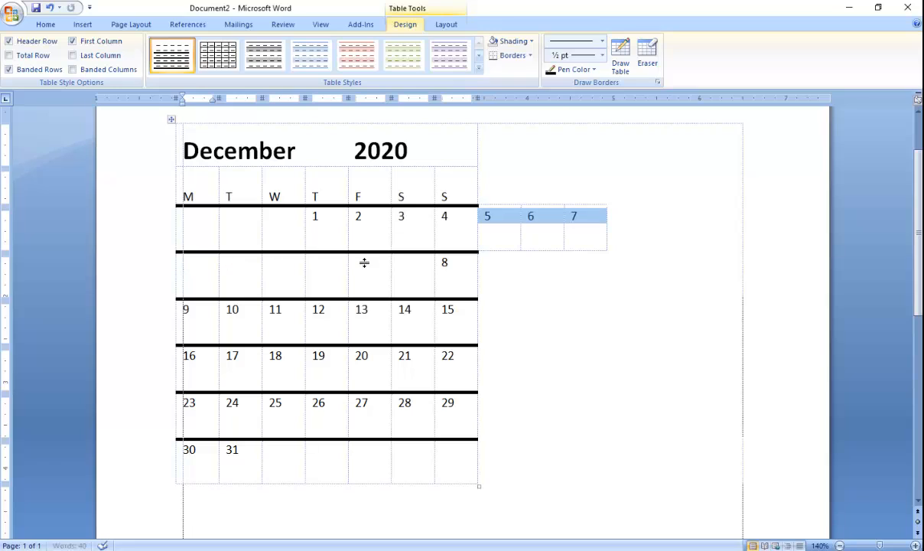
click(217, 268)
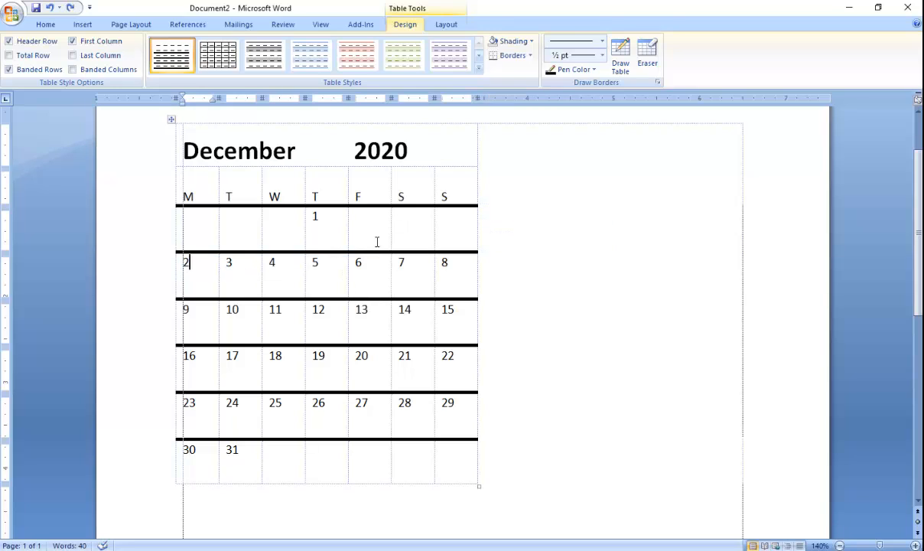
- Move dates 2 to 4 to the end of the first week, 5 to 8 to the second week's start and 9 to 11 to its end
drag(187, 268, 271, 268)
drag(189, 268, 354, 216)
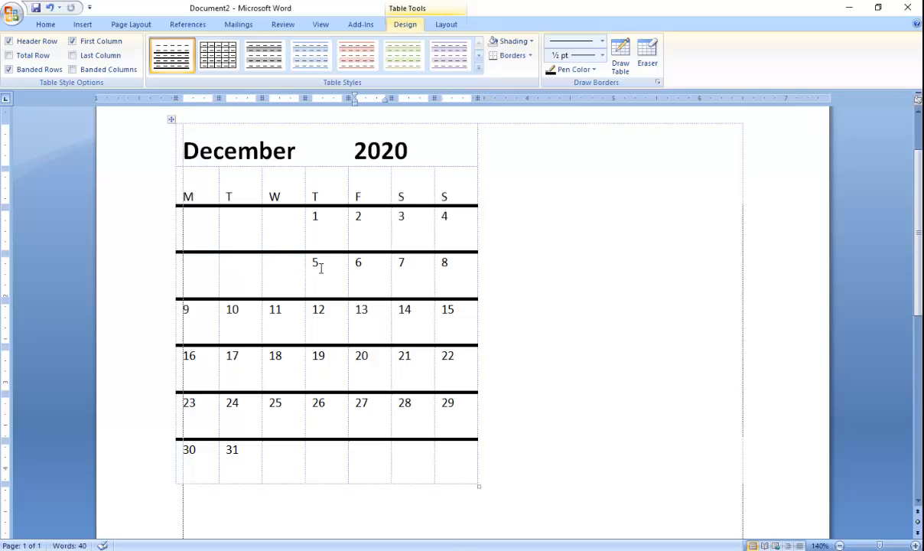
drag(320, 267, 451, 266)
drag(314, 261, 195, 268)
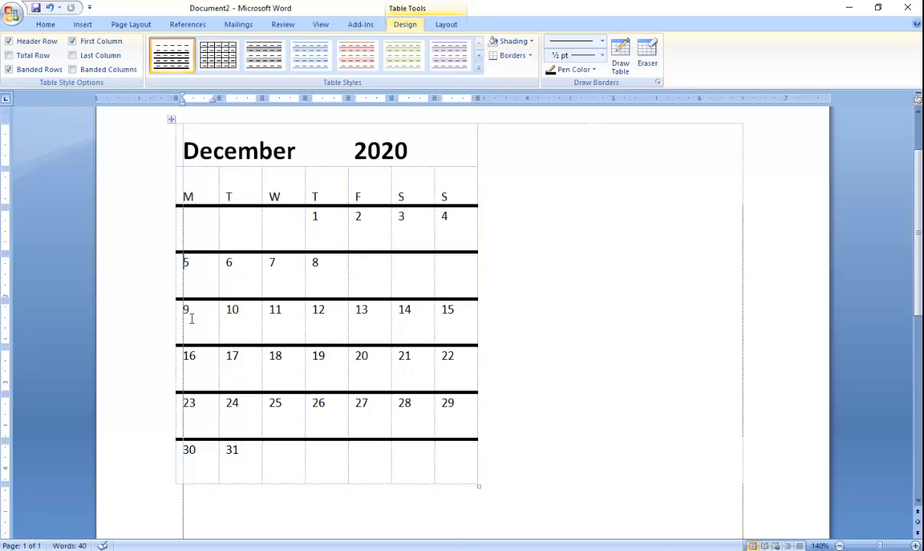
drag(210, 322, 285, 316)
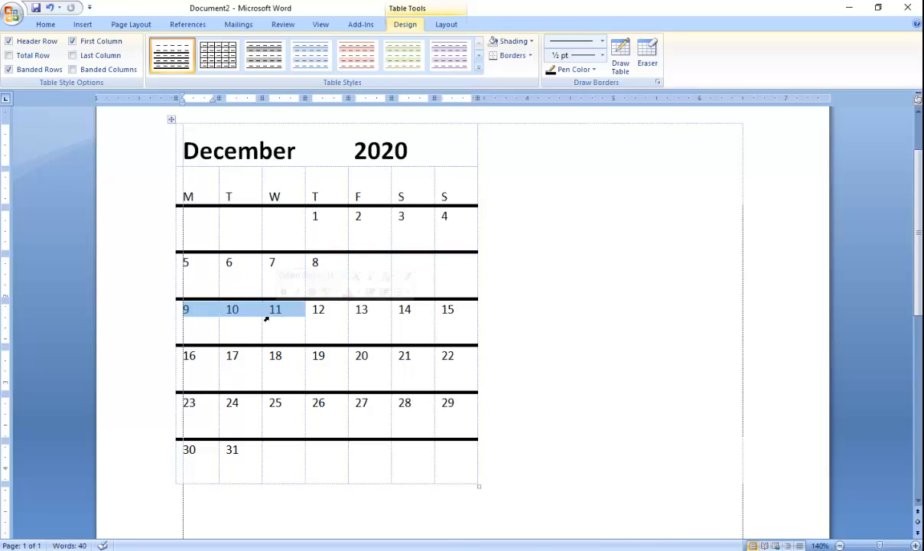
drag(195, 309, 343, 258)
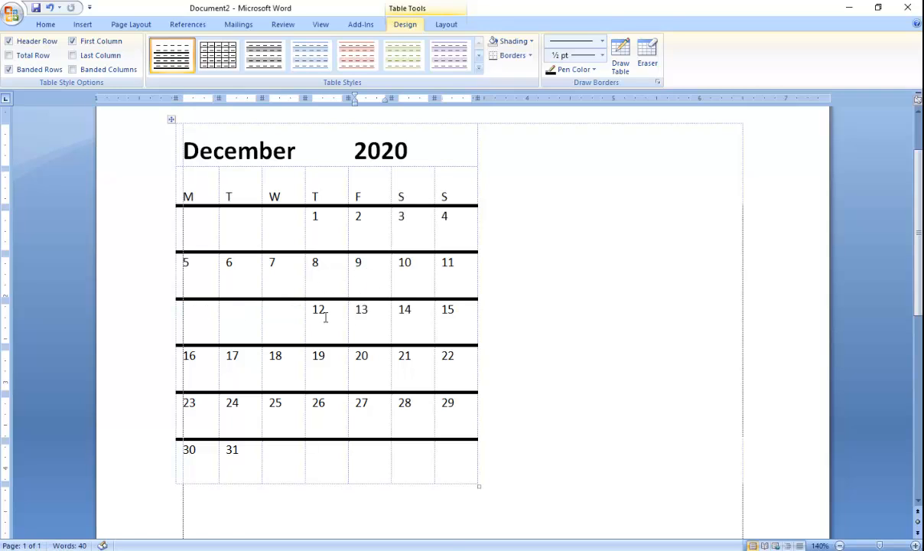
- Rearrange dates 12 to 18 across the third week's row and dates 19 to 25 across the fourth week's row
drag(329, 316, 444, 319)
drag(334, 311, 304, 371)
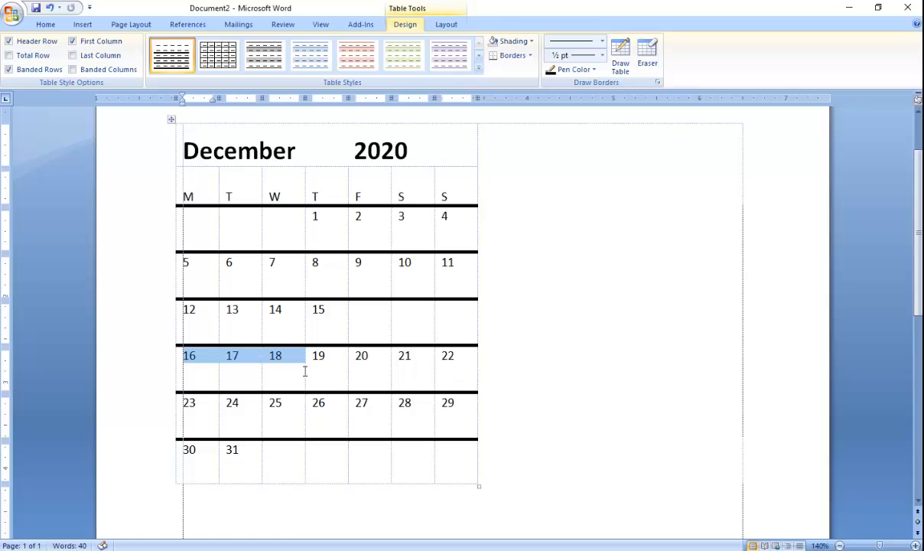
drag(232, 366, 354, 319)
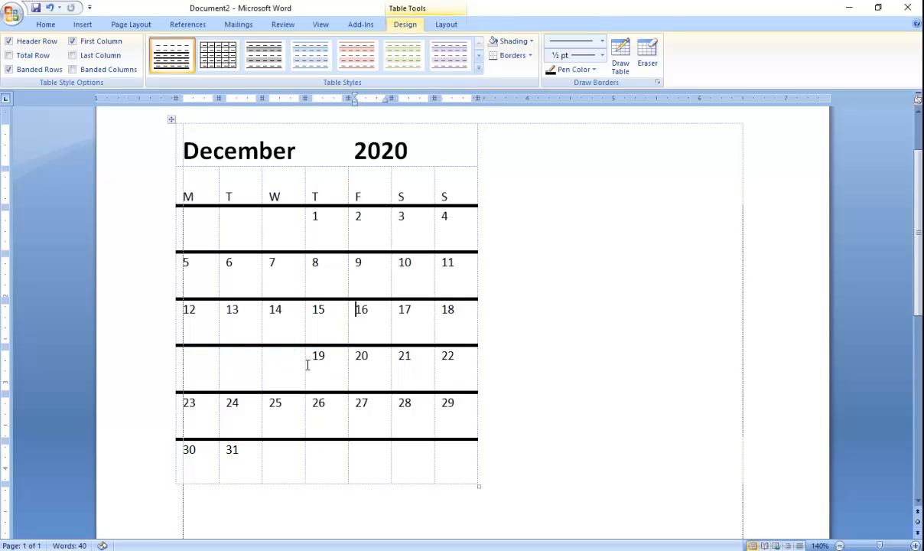
drag(310, 361, 463, 361)
drag(355, 355, 202, 363)
drag(187, 405, 291, 407)
drag(206, 406, 359, 367)
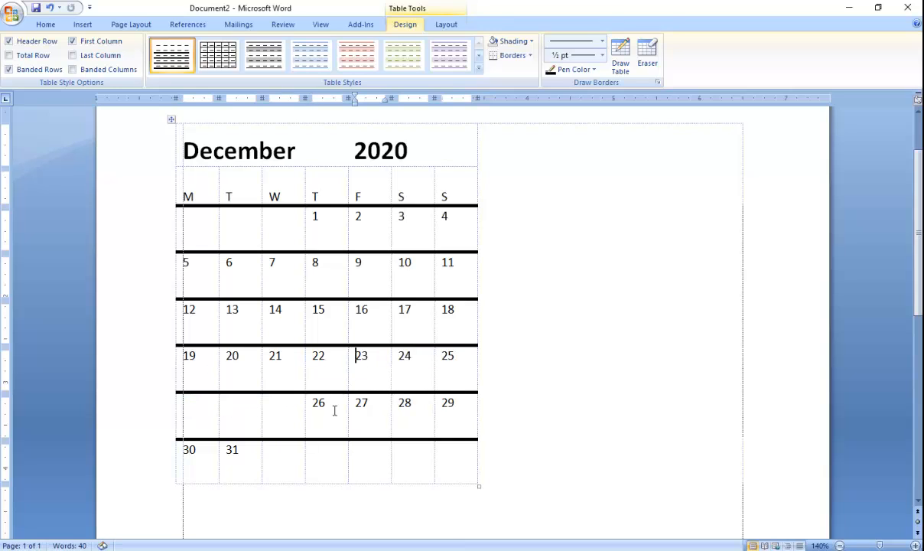
- Move dates 26 to 29 to the start of the fifth week's row and place 30 and 31 directly after them
drag(334, 409, 404, 404)
drag(330, 403, 205, 409)
drag(192, 448, 370, 409)
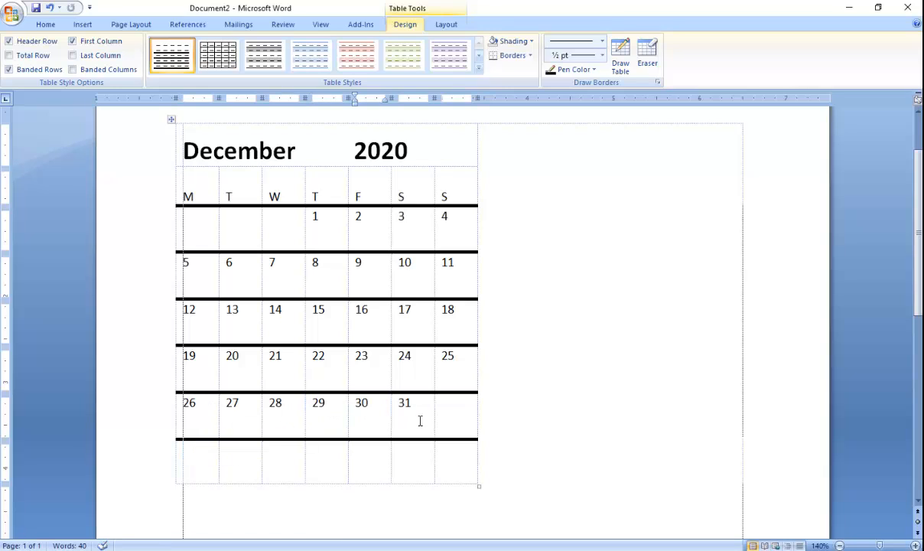
- Delete the empty cells of the calendar's last row and undo the deletion
drag(206, 456, 483, 466)
click(222, 463)
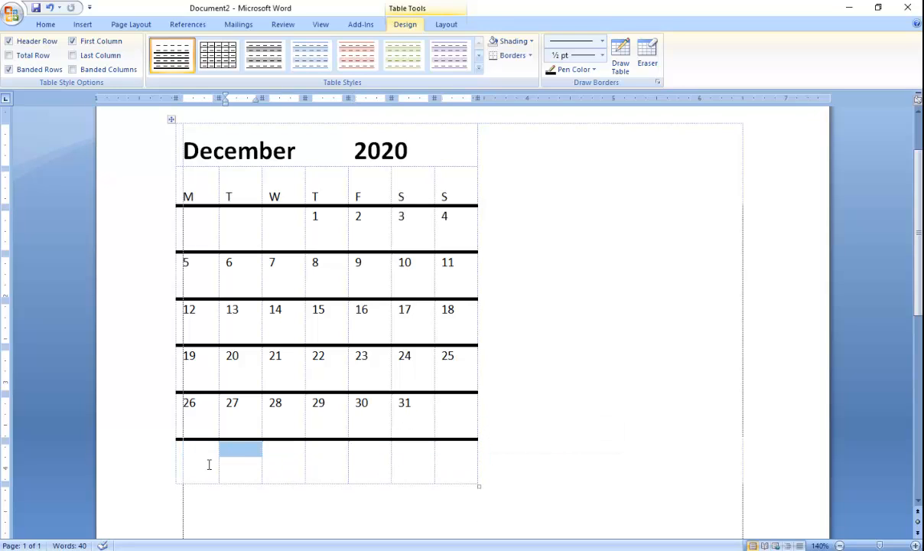
drag(199, 463, 450, 463)
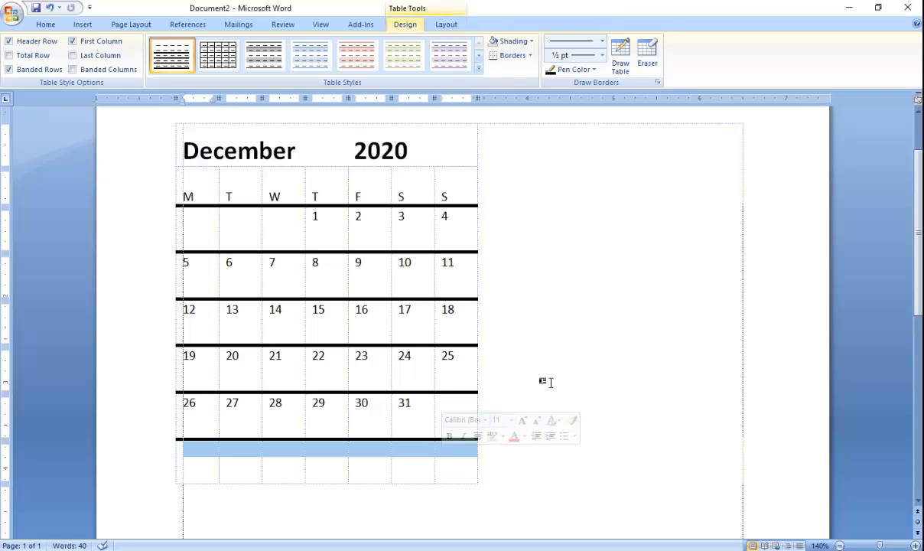
key(BackSpace)
click(449, 308)
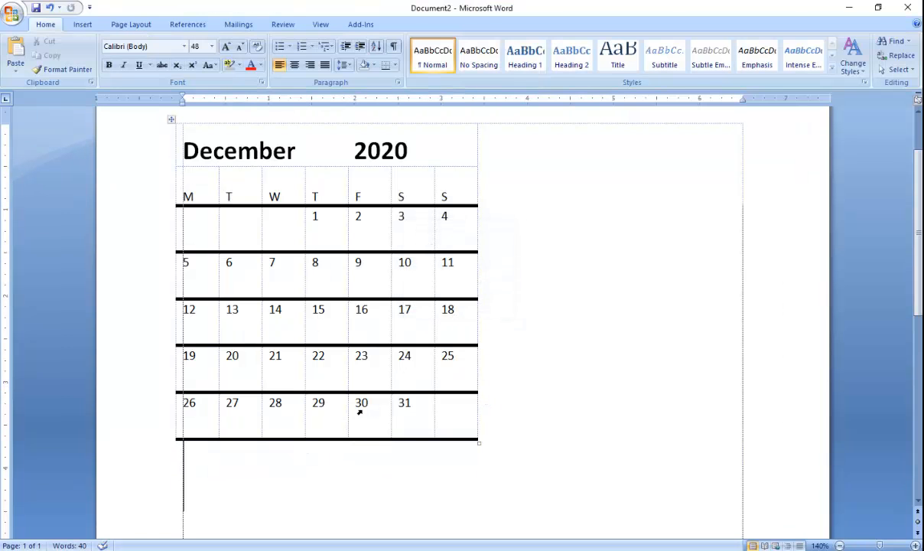
key(ctrl+z)
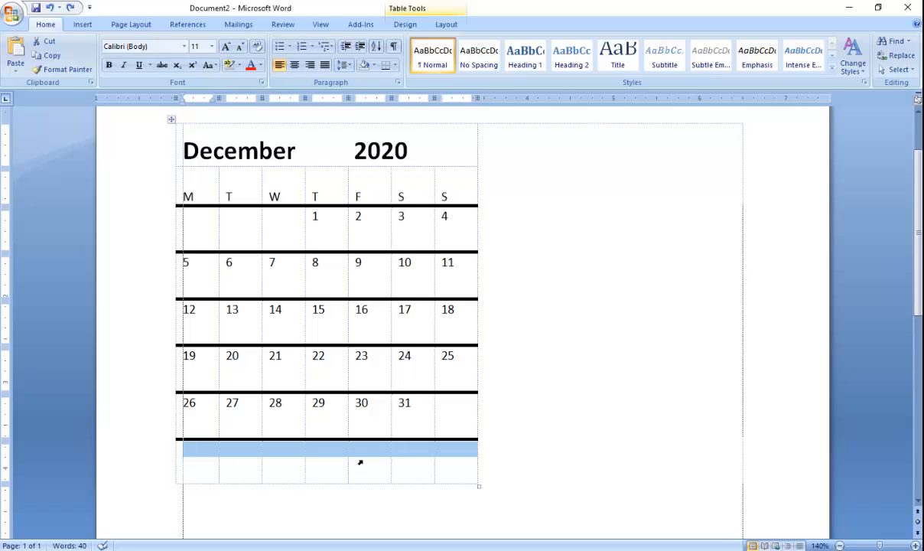
- Delete the selected empty cells of the calendar's last row with the Shift cells left option
key(BackSpace)
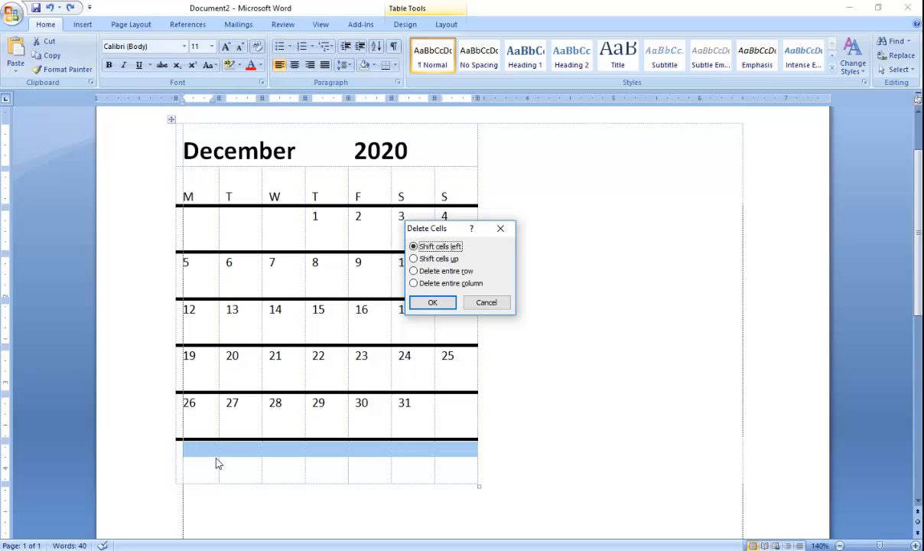
click(417, 258)
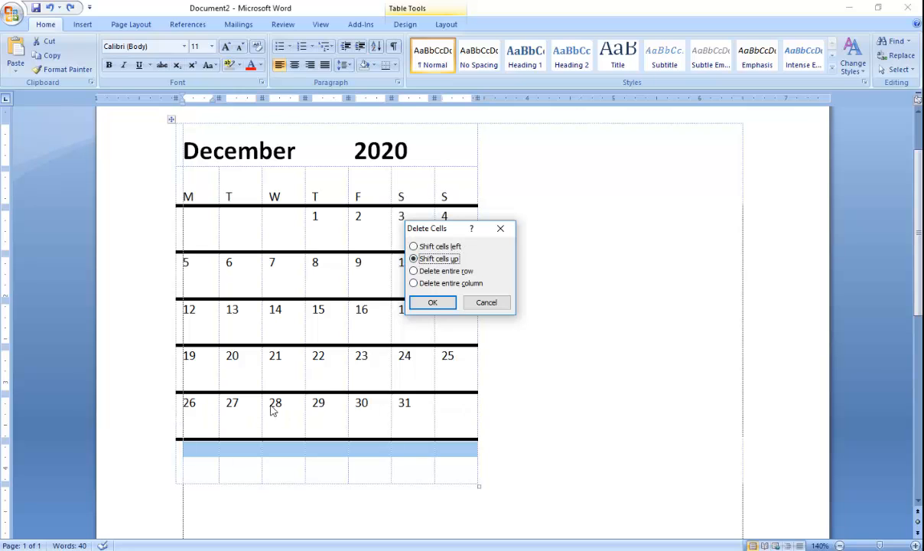
click(414, 271)
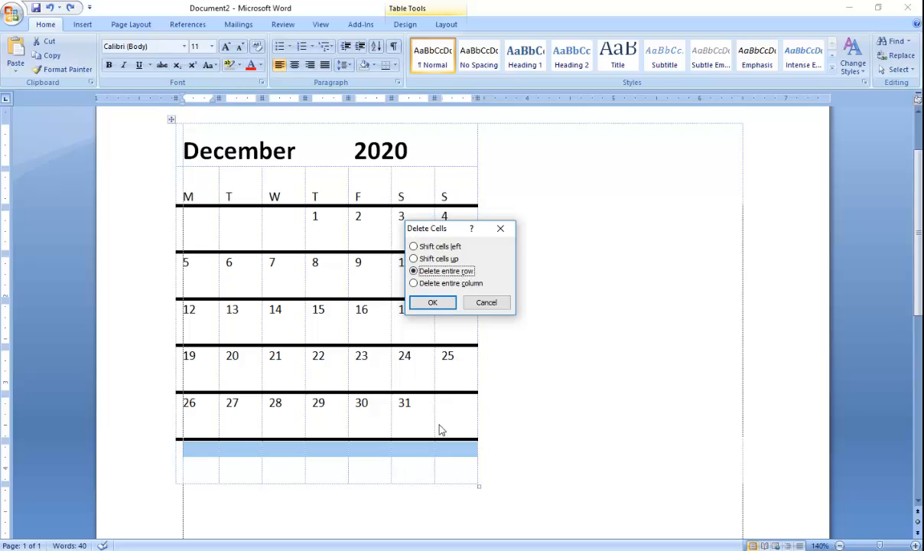
click(414, 284)
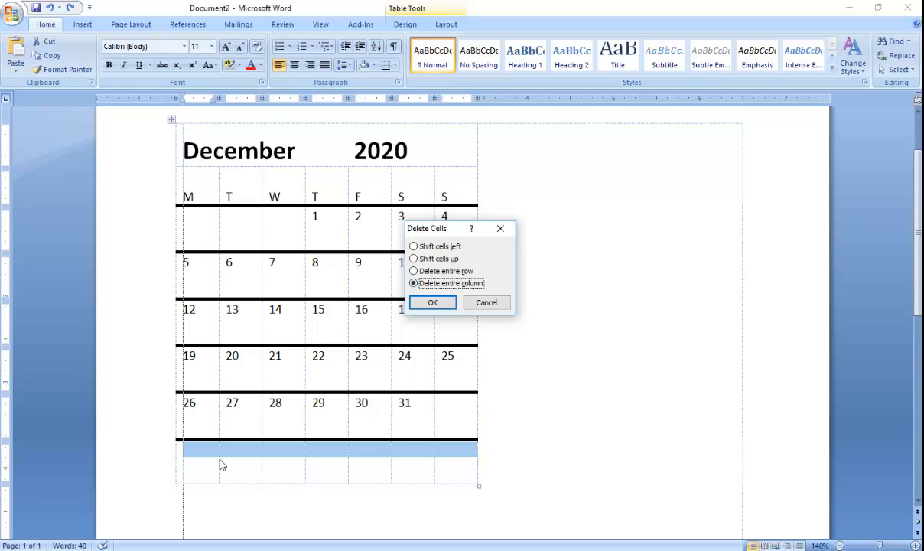
click(414, 246)
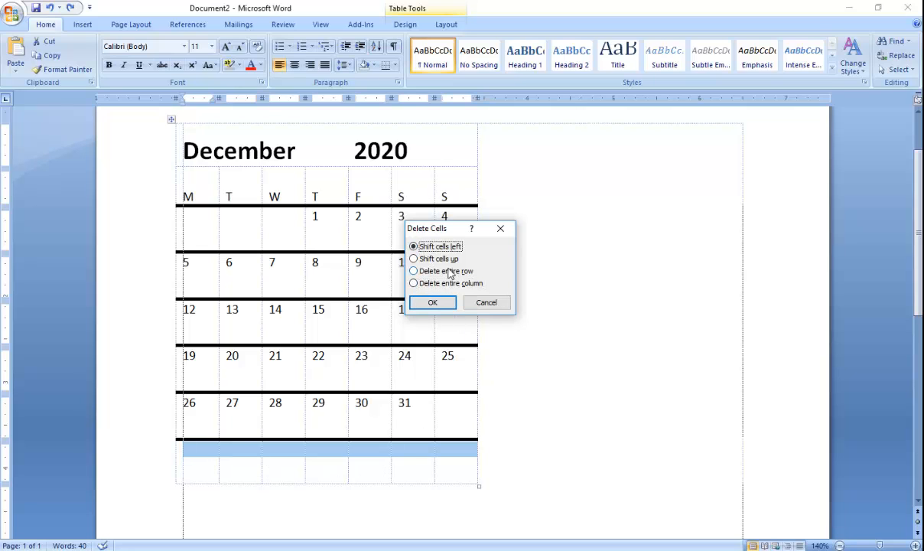
click(432, 304)
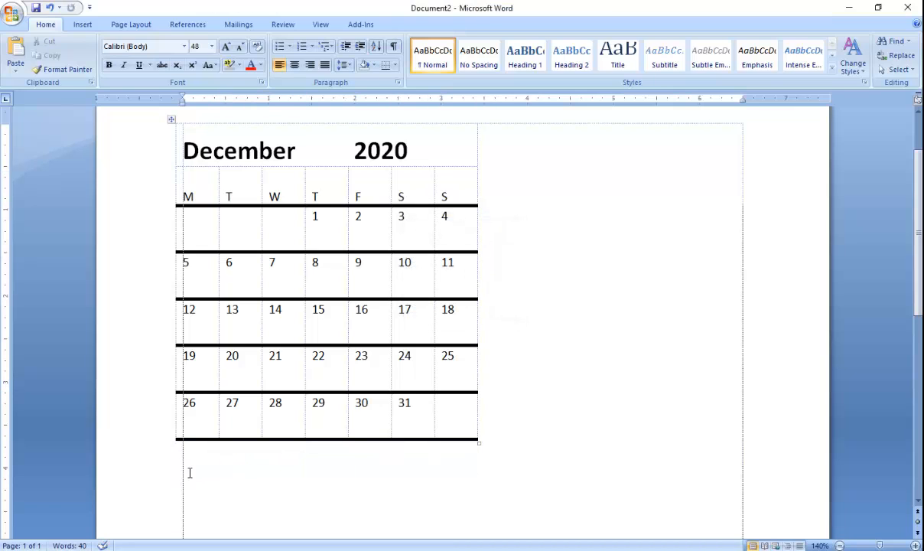
- Replace the December calendar with the Calendar 2 quick table
drag(192, 462, 482, 464)
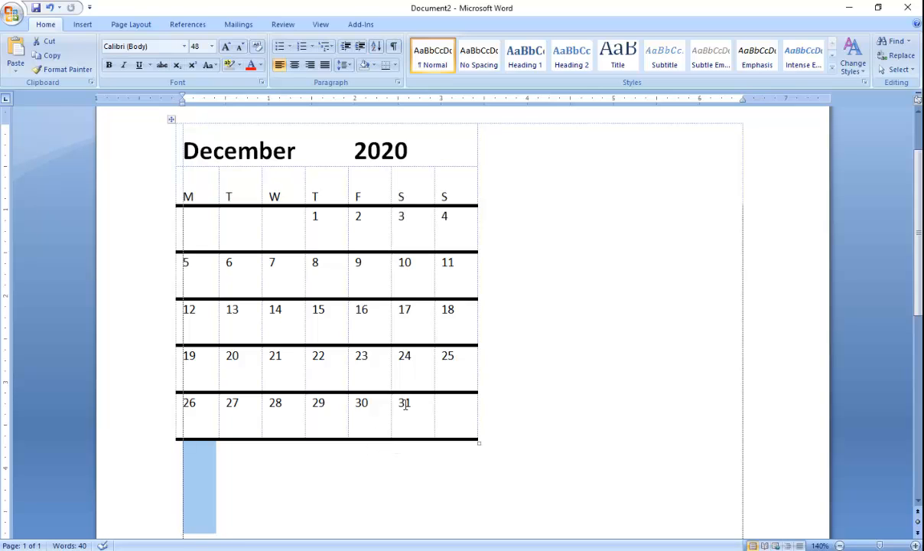
drag(186, 150, 244, 450)
click(290, 342)
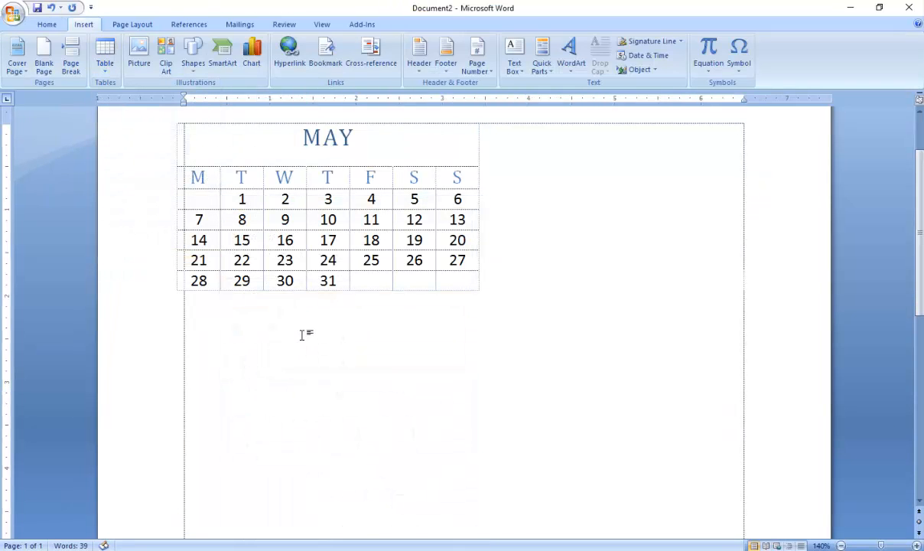
- Insert the Calendar 4 quick table below the May calendar
click(112, 71)
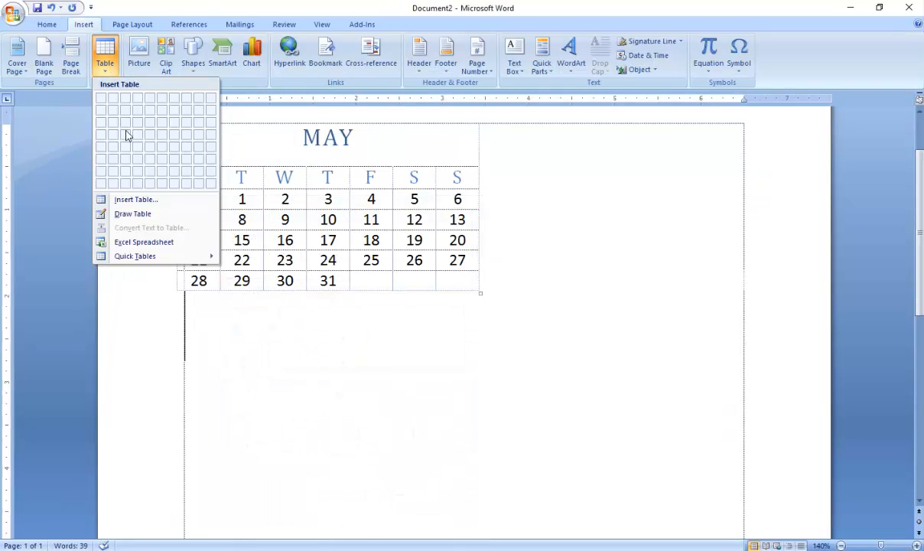
mouse_move(139, 256)
scroll(311, 428, down, 3)
scroll(291, 360, down, 2)
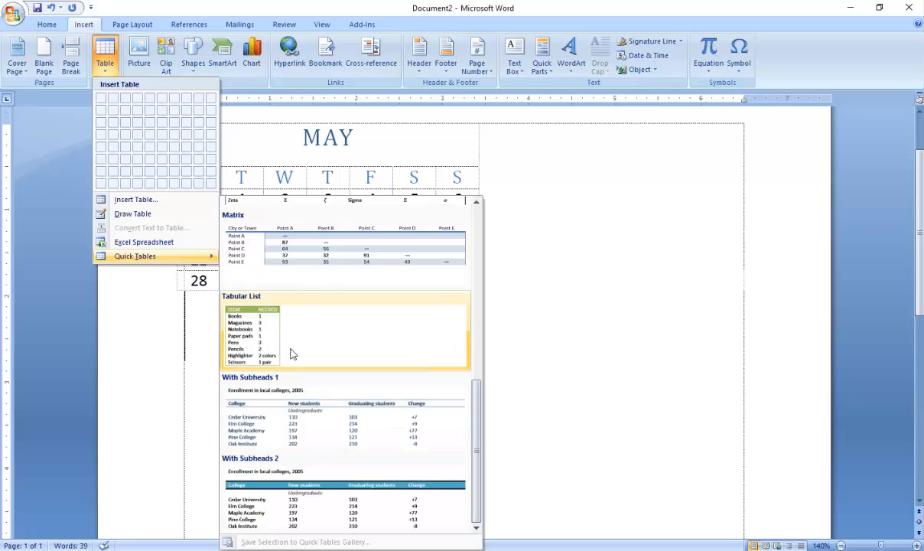
scroll(273, 353, up, 6)
click(266, 437)
- Examine the May 2007 calendar across both pages and the smaller May calendar above it
scroll(342, 375, down, 2)
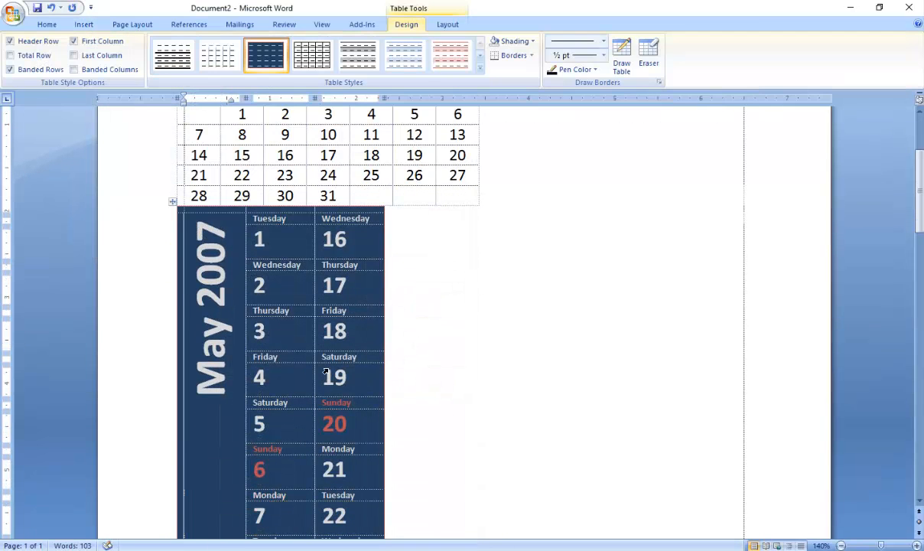
click(218, 270)
drag(219, 270, 246, 449)
drag(404, 380, 402, 402)
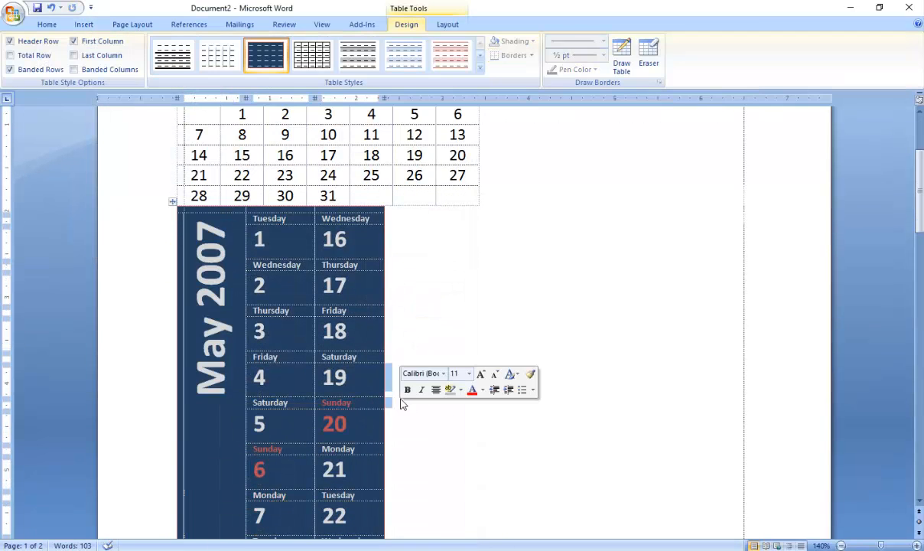
scroll(368, 380, down, 3)
scroll(360, 367, down, 3)
scroll(361, 370, up, 6)
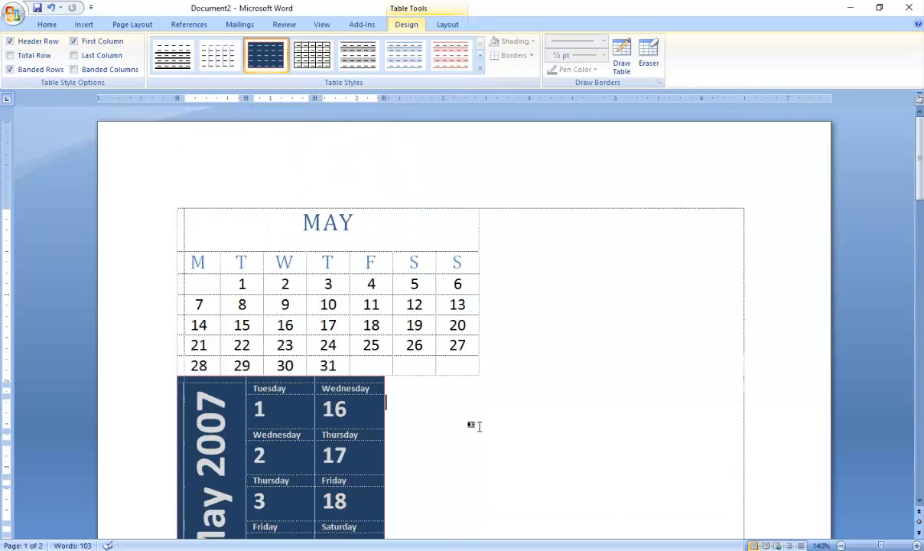
scroll(340, 449, down, 6)
scroll(340, 450, up, 6)
click(178, 206)
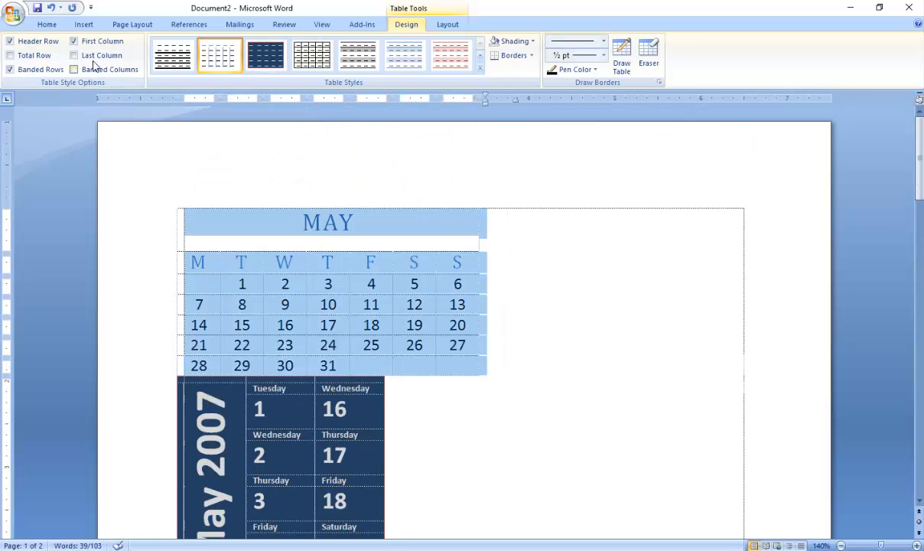
click(458, 439)
scroll(476, 443, down, 2)
scroll(477, 443, down, 13)
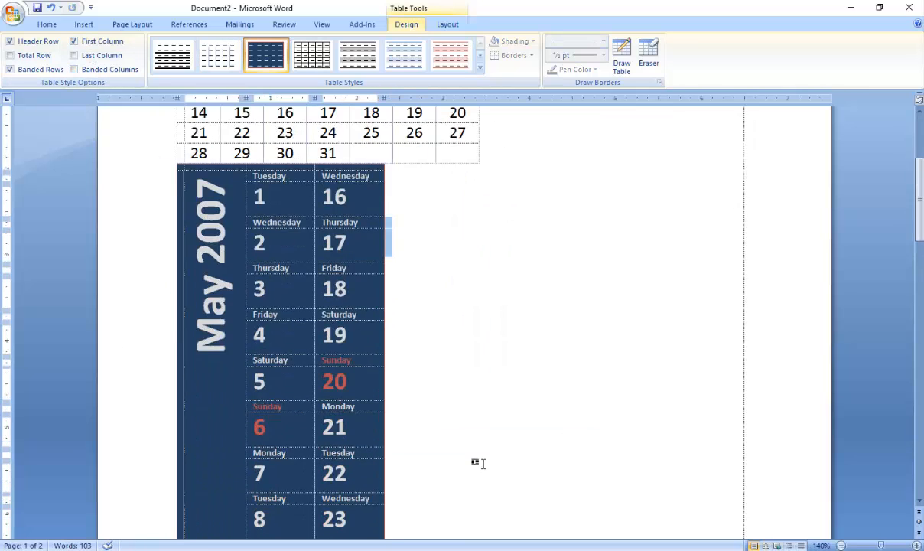
click(468, 482)
scroll(468, 481, down, 7)
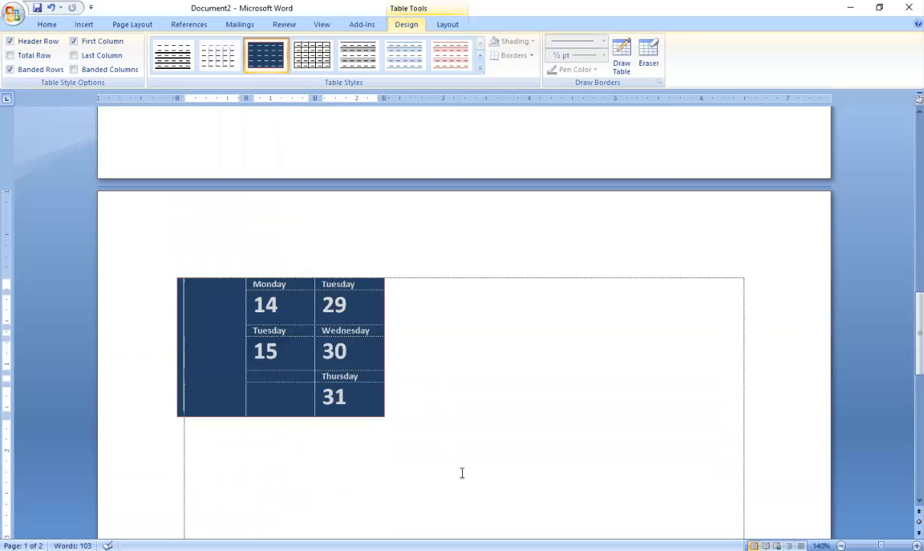
- Insert the Tabular List quick table below the May 2007 calendar and move it slightly down the page
click(330, 342)
click(84, 25)
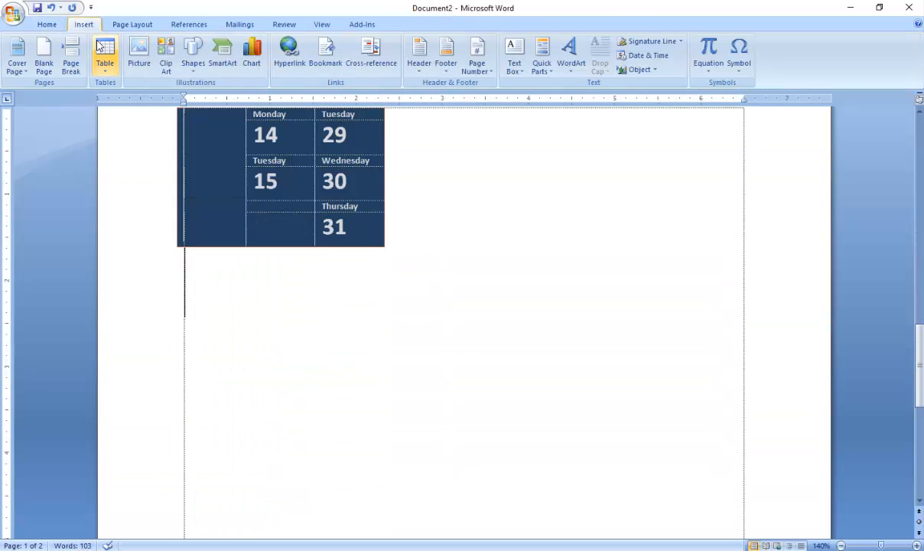
click(105, 58)
mouse_move(168, 262)
scroll(320, 346, down, 10)
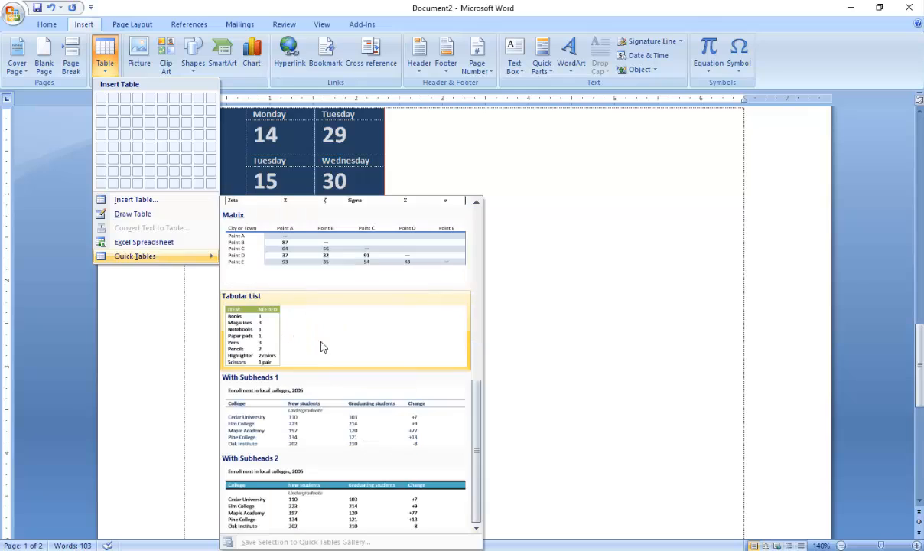
click(260, 339)
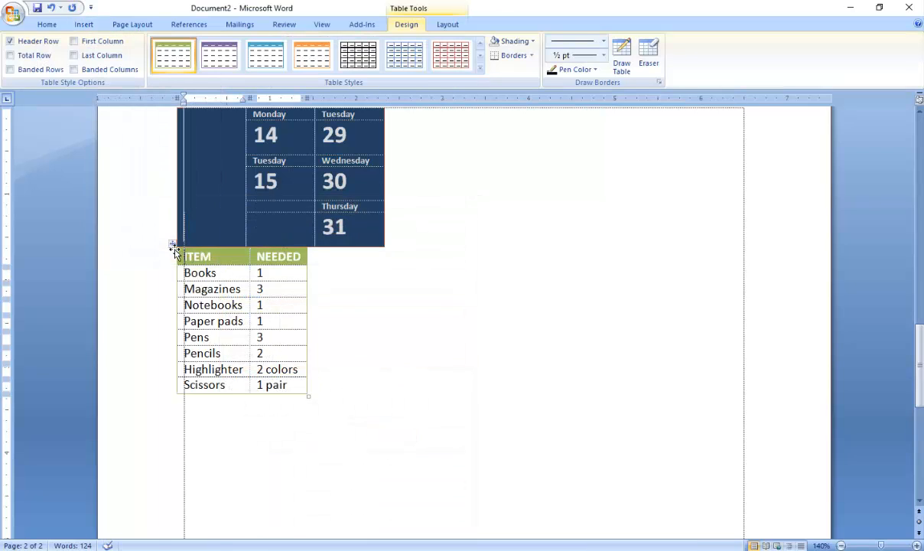
drag(175, 249, 172, 303)
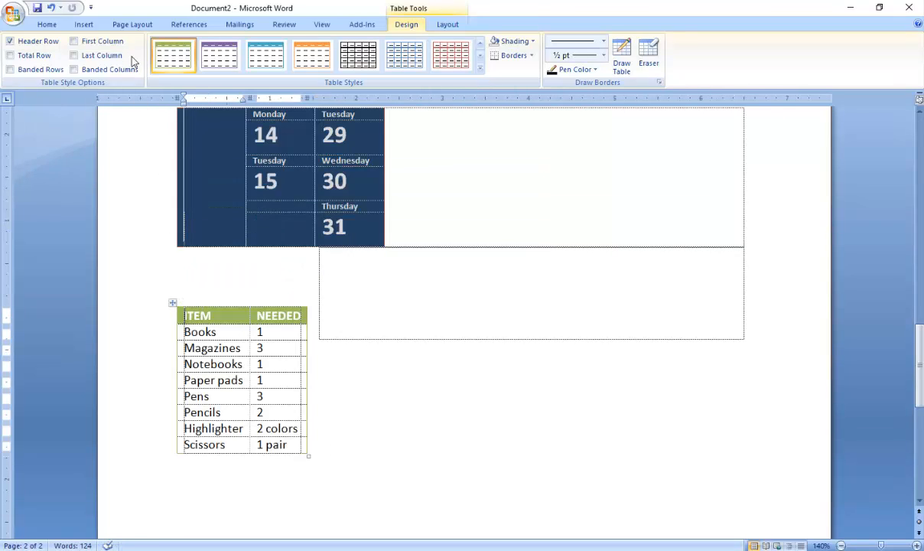
- Insert the With Subheads 2 quick table at the ITEM heading of the tabular list
click(84, 25)
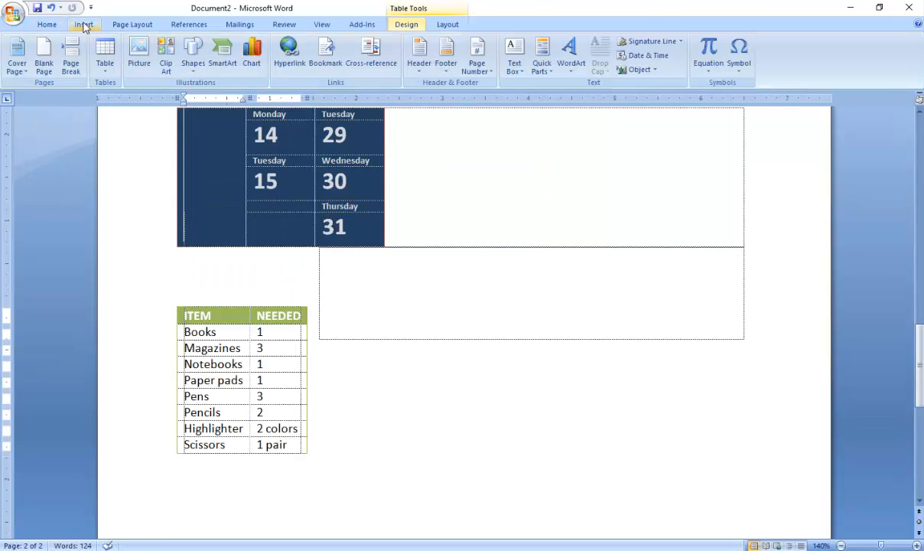
click(105, 61)
mouse_move(153, 256)
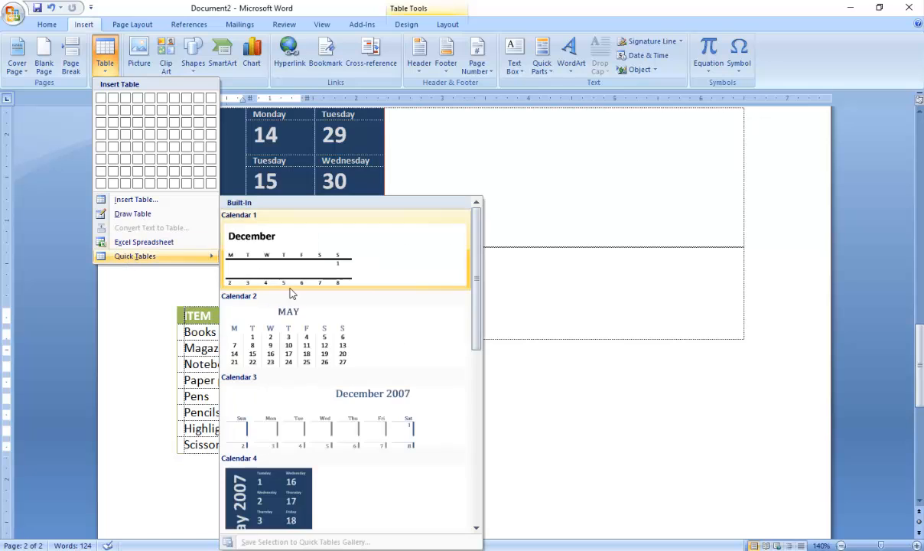
scroll(340, 500, down, 5)
click(329, 489)
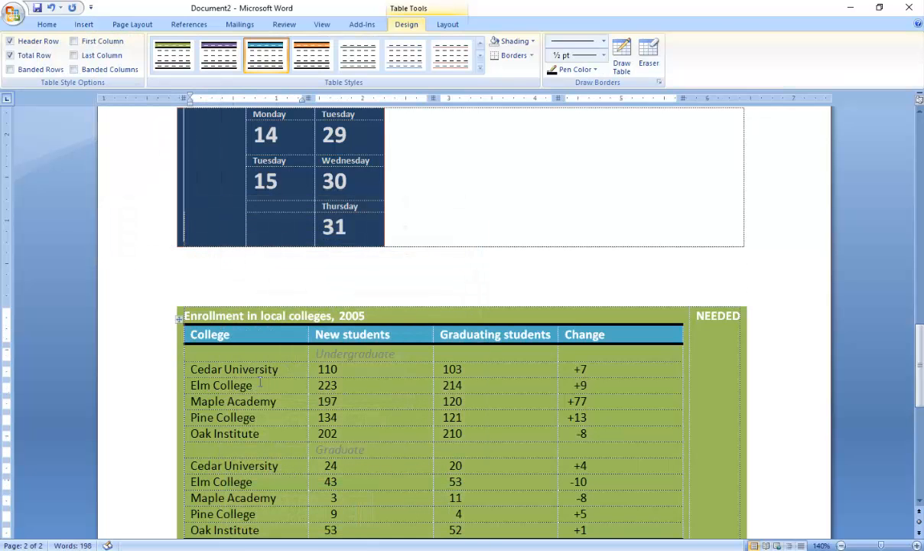
- Examine the enrollment table's column headings and entries, and review the calendars above it
scroll(285, 362, down, 4)
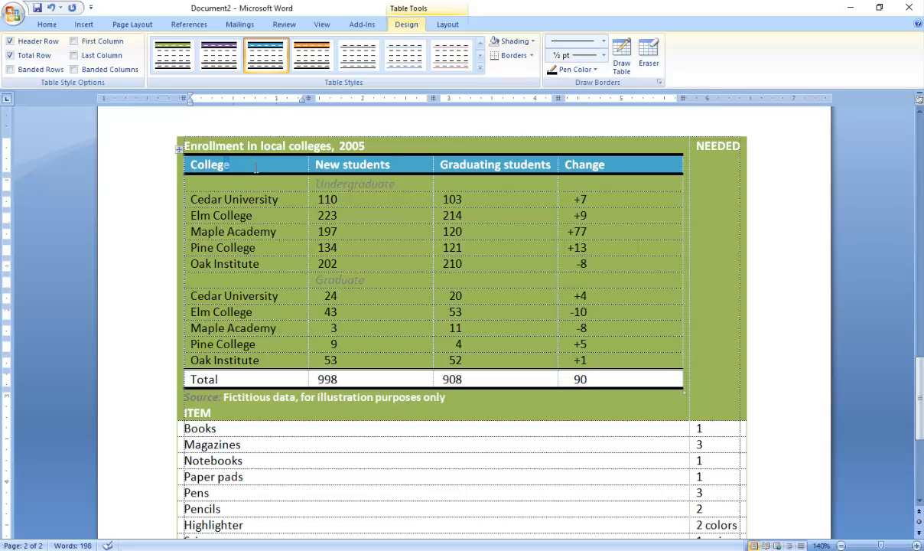
click(329, 168)
click(523, 170)
click(618, 169)
click(454, 327)
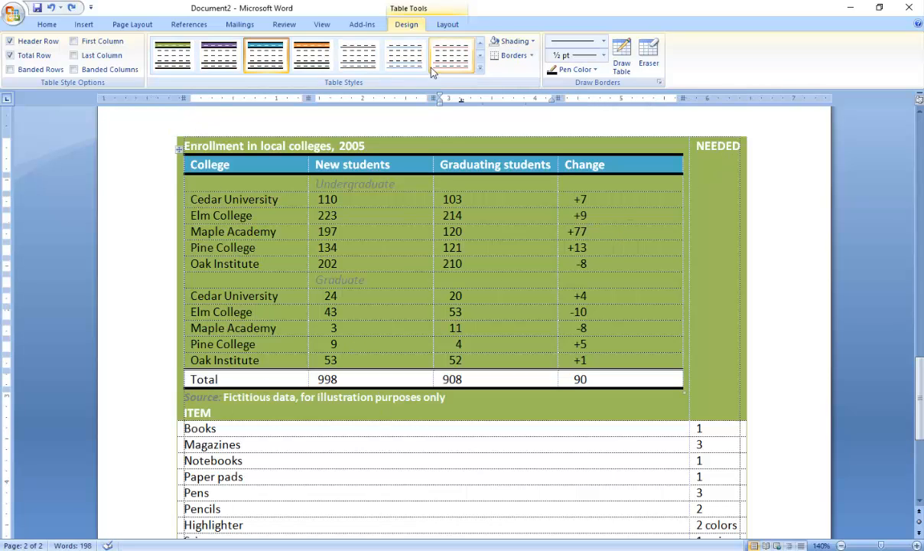
scroll(266, 281, up, 3)
scroll(300, 276, up, 8)
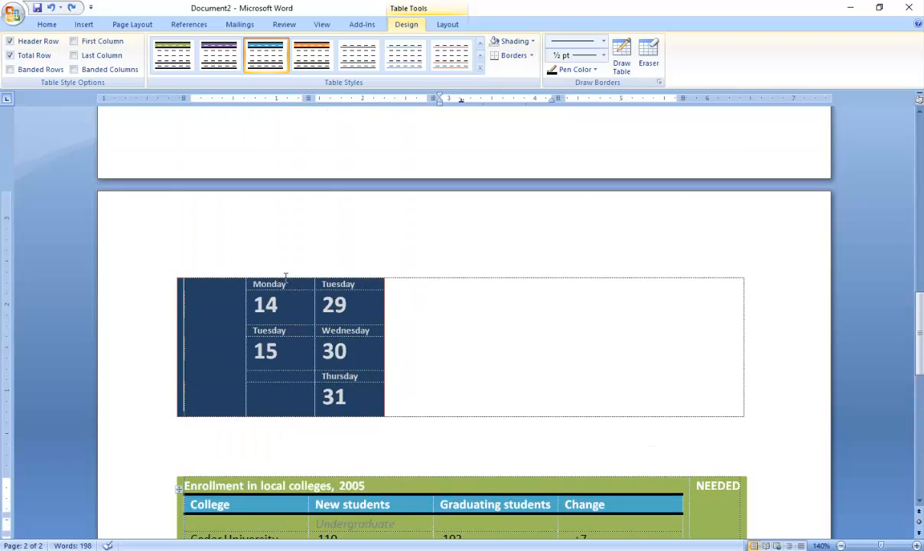
click(85, 24)
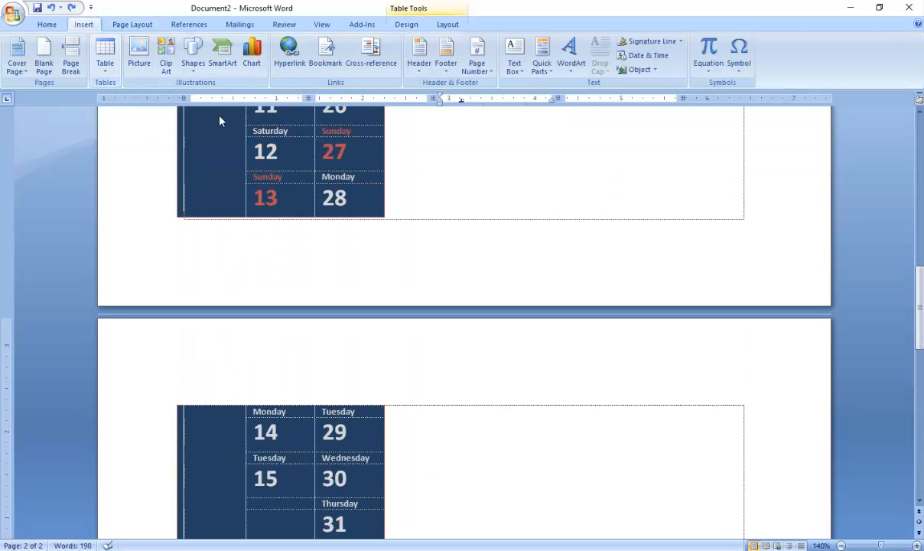
click(330, 258)
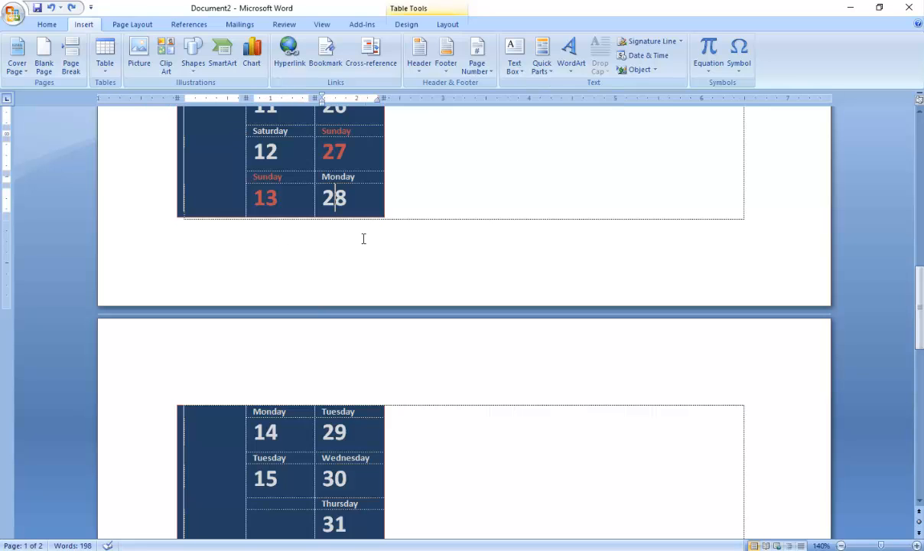
click(416, 203)
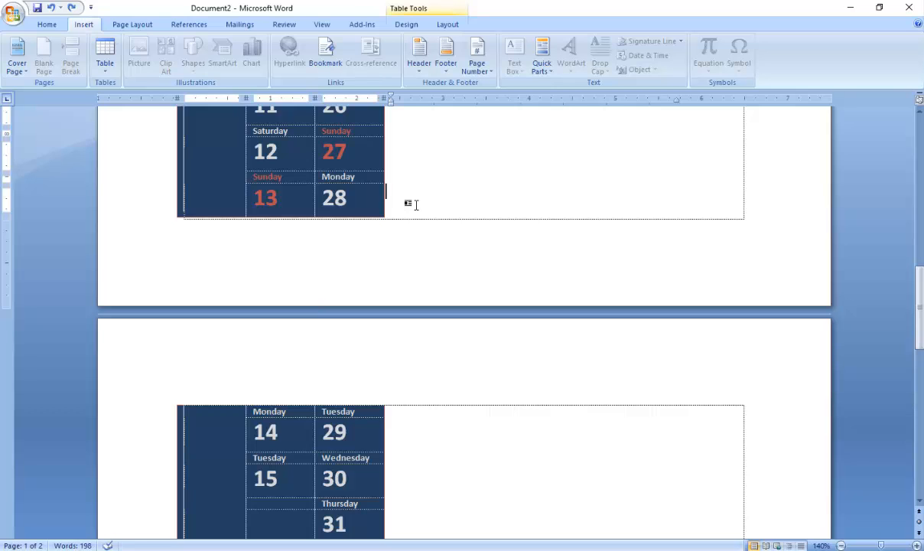
scroll(416, 204, up, 15)
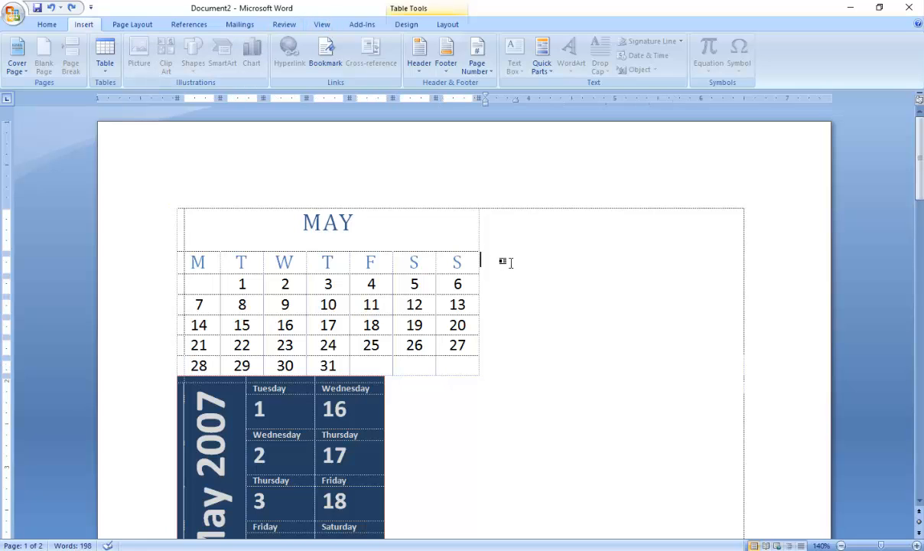
- Undo all quick table insertions and calendar edits back to a blank document and place the cursor at its start
click(174, 205)
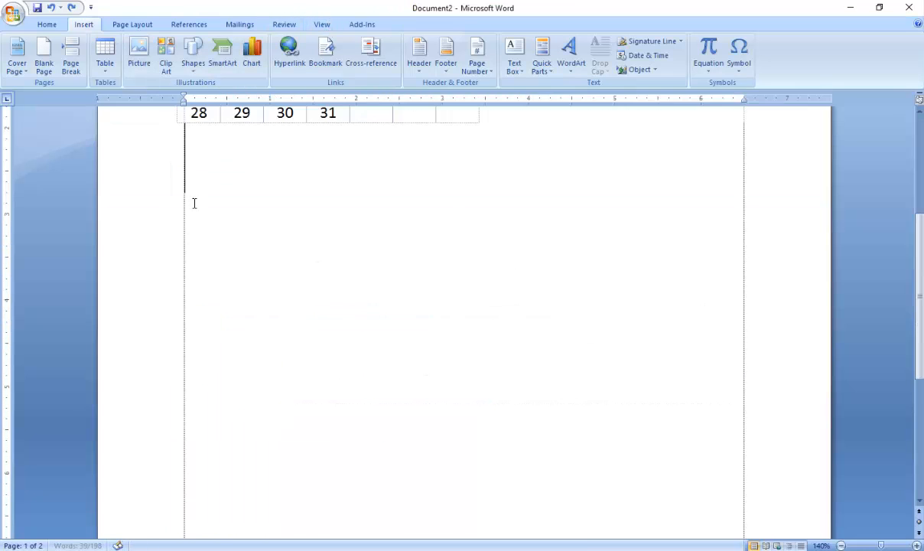
key(ctrl+z)
key(ctrl+z)
key(ctrl+z)
key(ctrl+z)
key(ctrl+z)
key(ctrl+z)
key(ctrl+z)
key(ctrl+z)
key(ctrl+z)
key(ctrl+z)
key(ctrl+z)
key(ctrl+z)
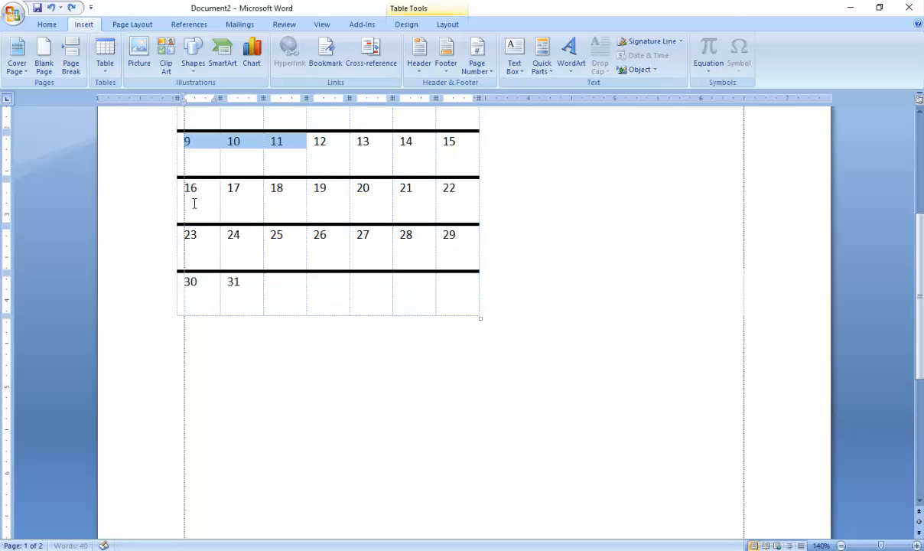
drag(190, 203, 223, 266)
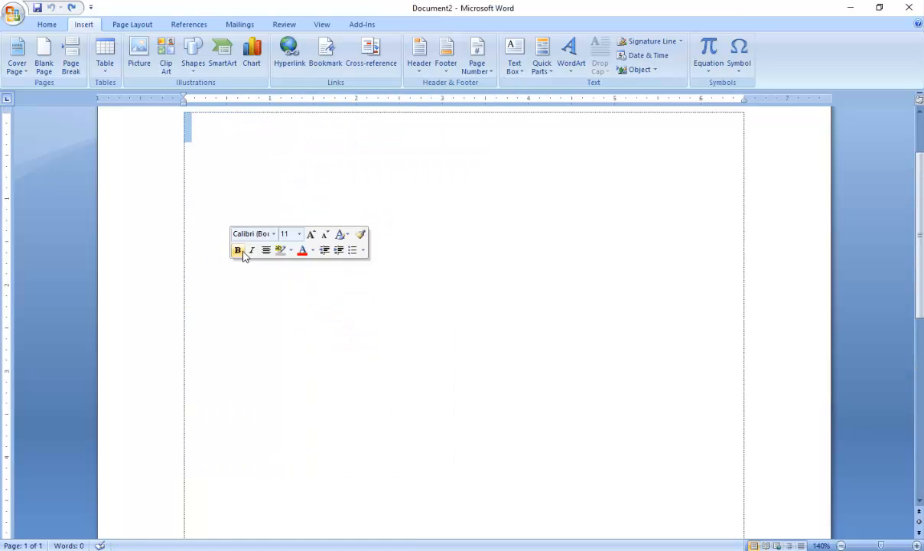
click(200, 139)
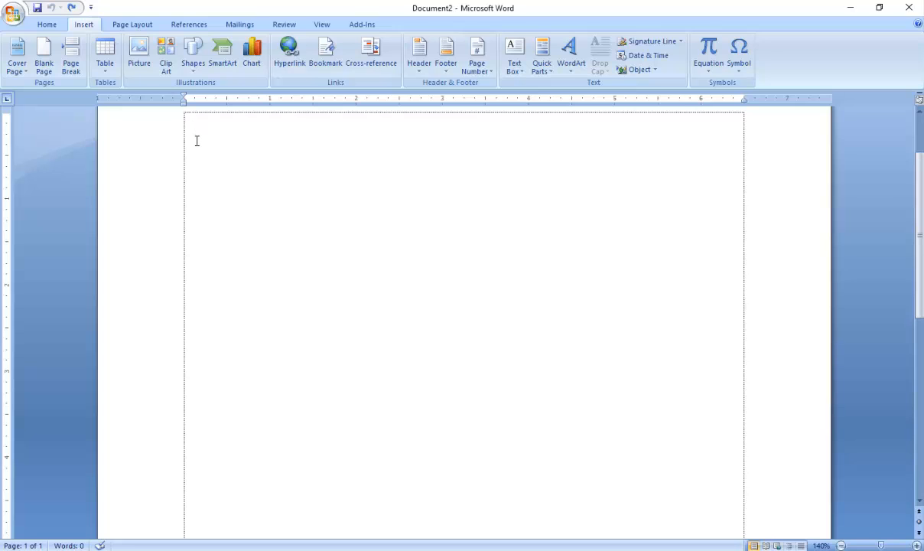
click(197, 141)
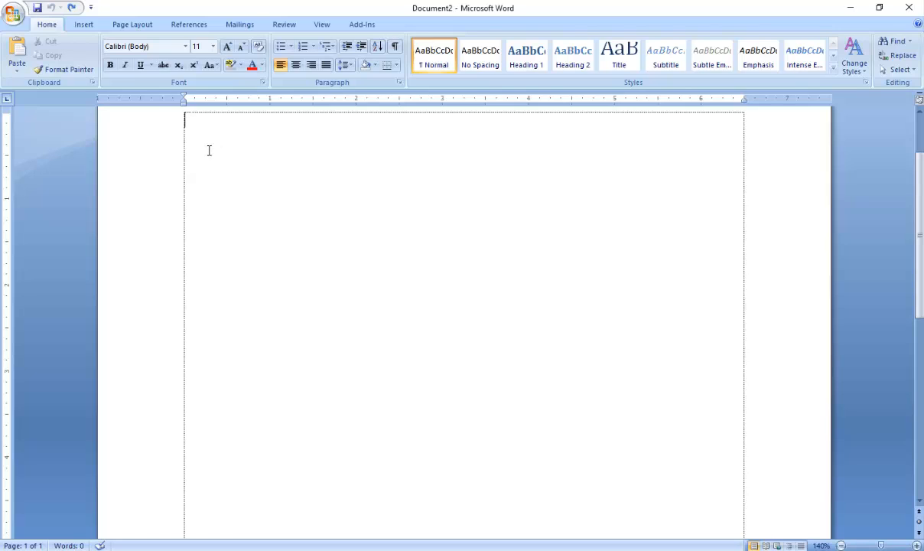
- Insert a table with nine columns and eight rows at the start of the blank document
click(84, 24)
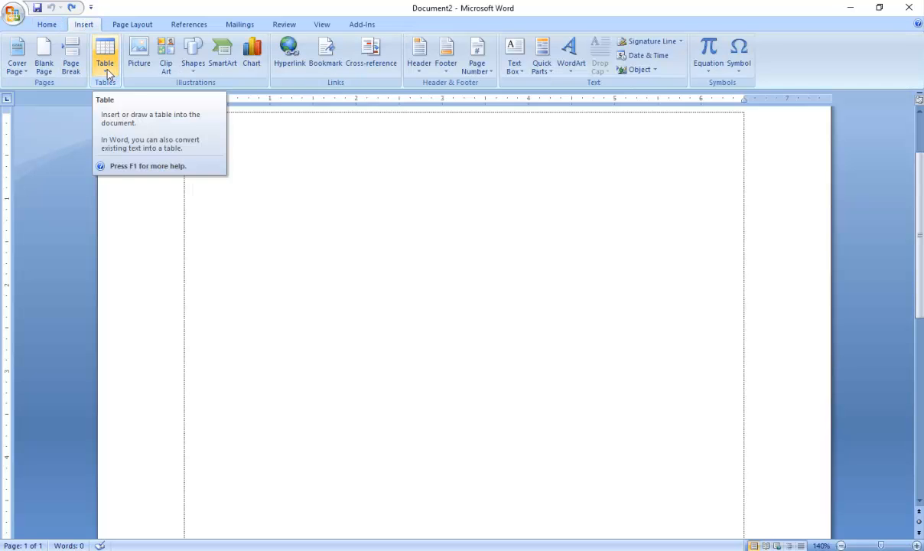
click(111, 72)
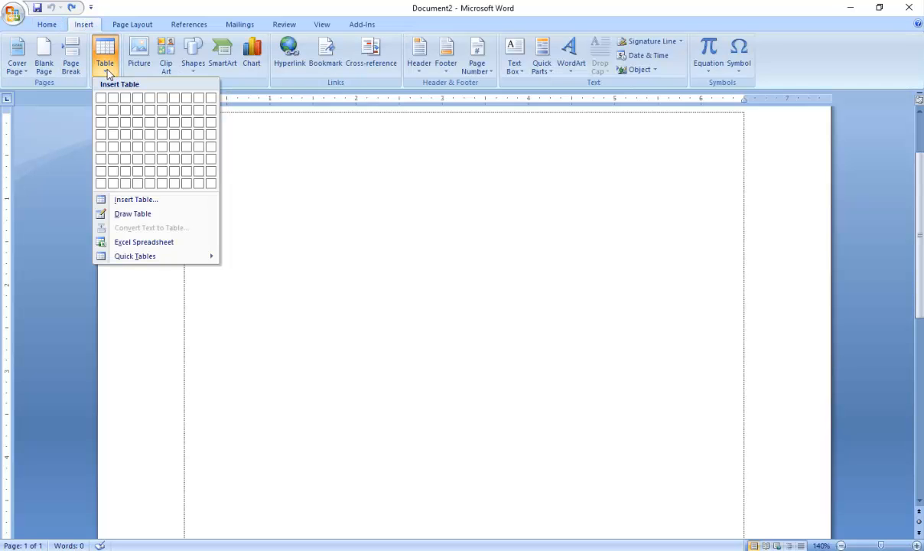
click(202, 183)
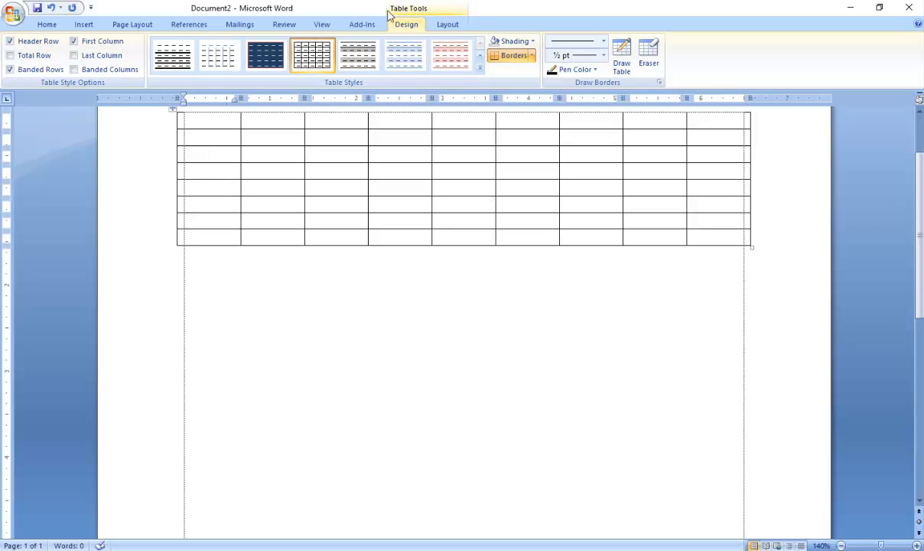
- Compare the Design and Layout tool sets available for the new table, alternating between them
click(445, 25)
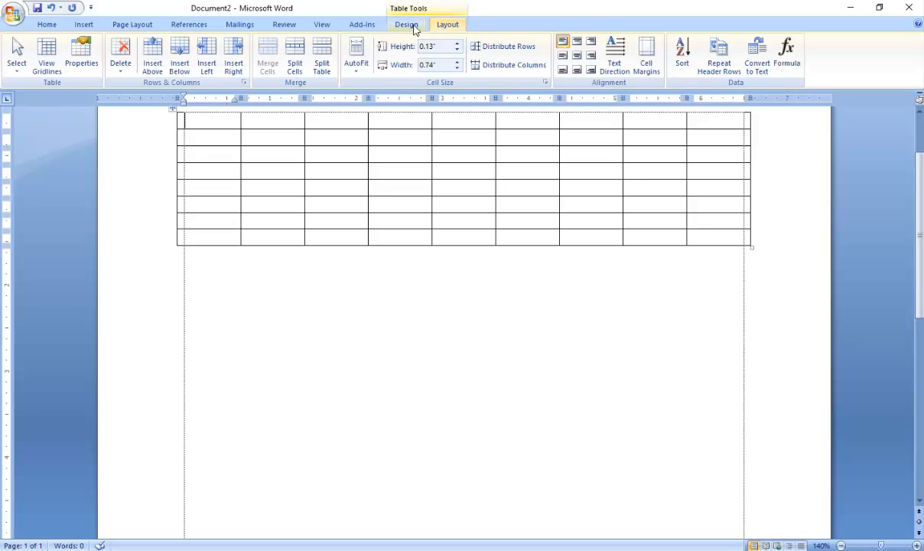
click(409, 25)
click(445, 27)
click(416, 29)
click(441, 30)
click(417, 29)
click(440, 29)
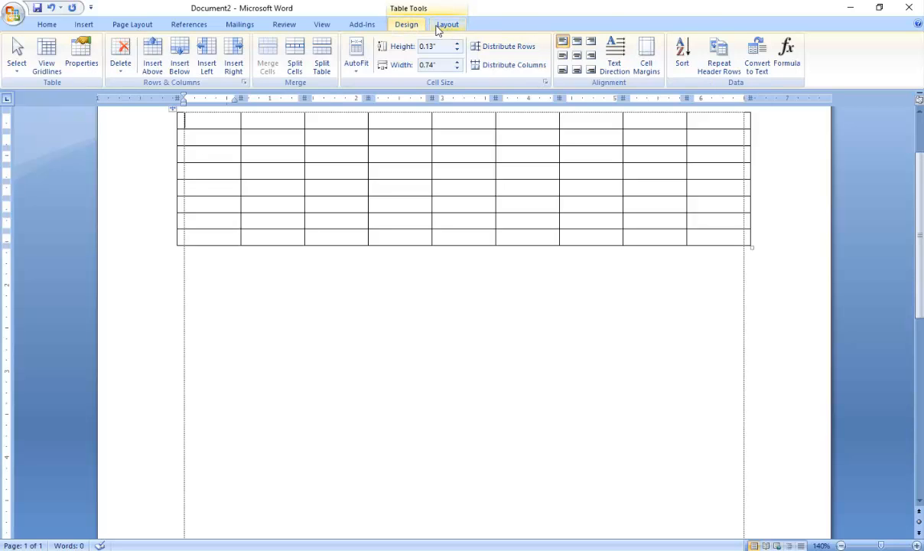
click(416, 29)
click(441, 28)
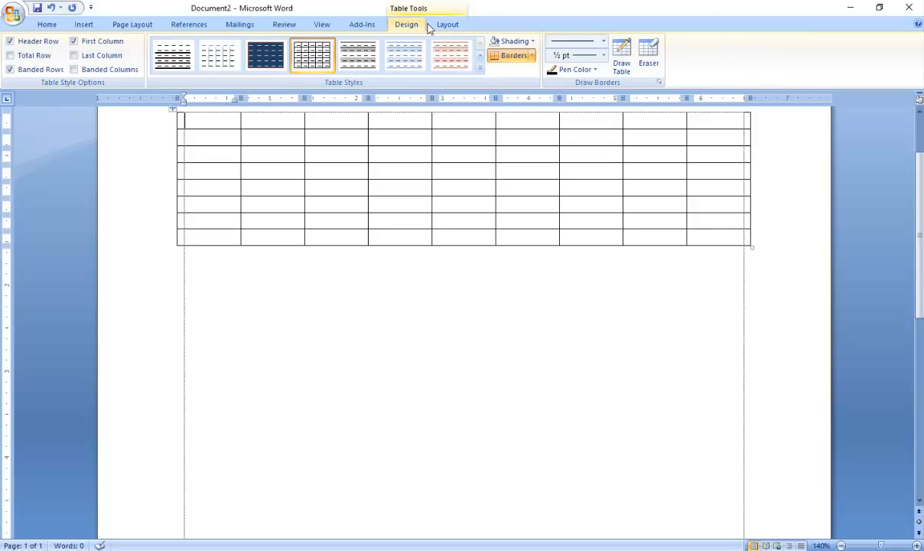
- Check the table tools with the cursor outside the table and in the fifth row's third cell, reviewing the design and layout commands
click(369, 328)
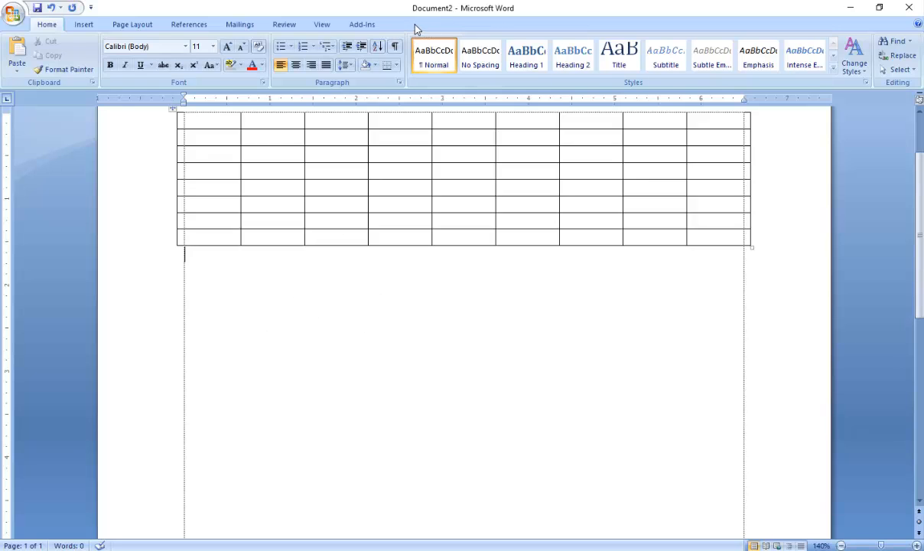
click(322, 192)
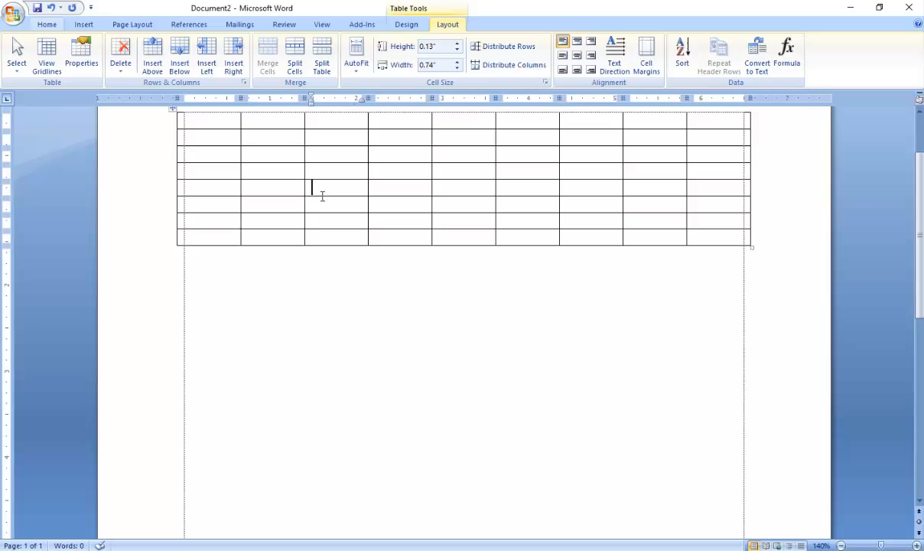
click(408, 24)
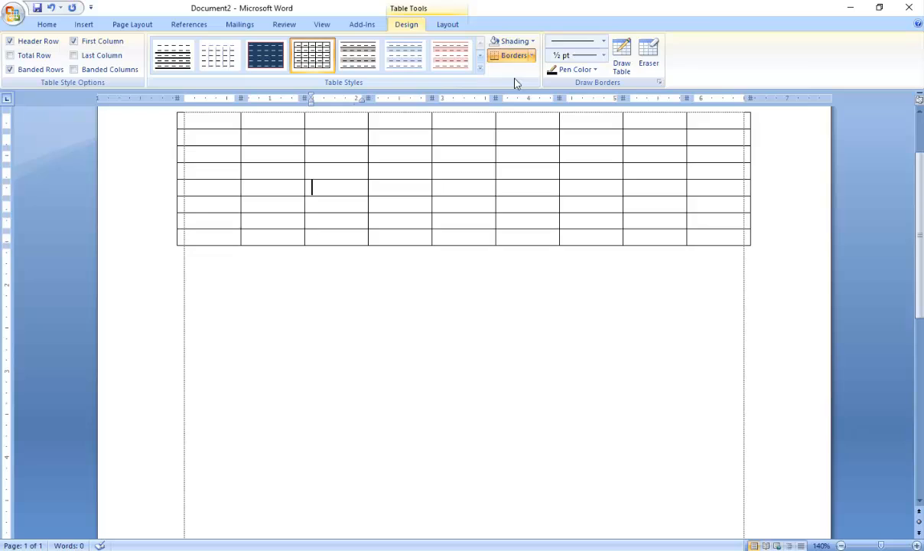
click(448, 24)
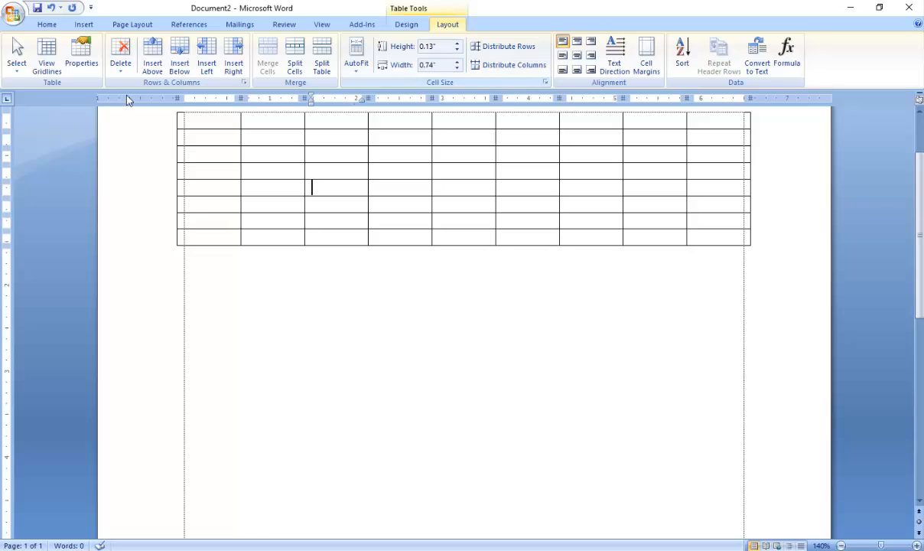
click(384, 351)
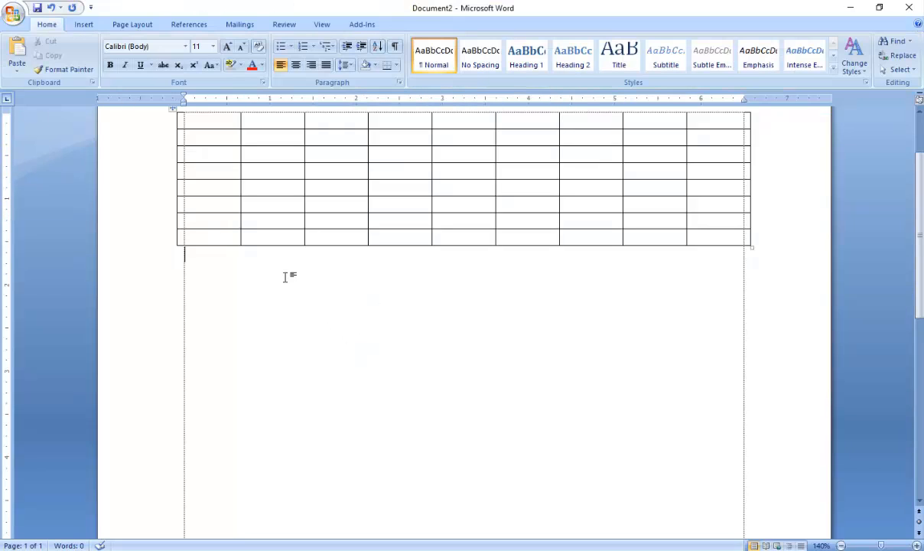
drag(191, 259, 354, 448)
click(355, 337)
drag(192, 270, 289, 363)
click(224, 285)
drag(196, 270, 314, 376)
click(227, 301)
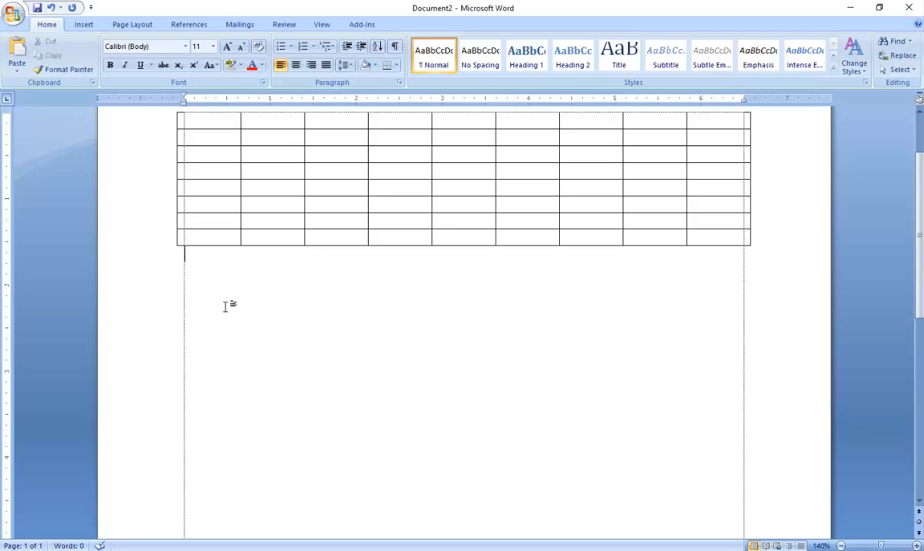